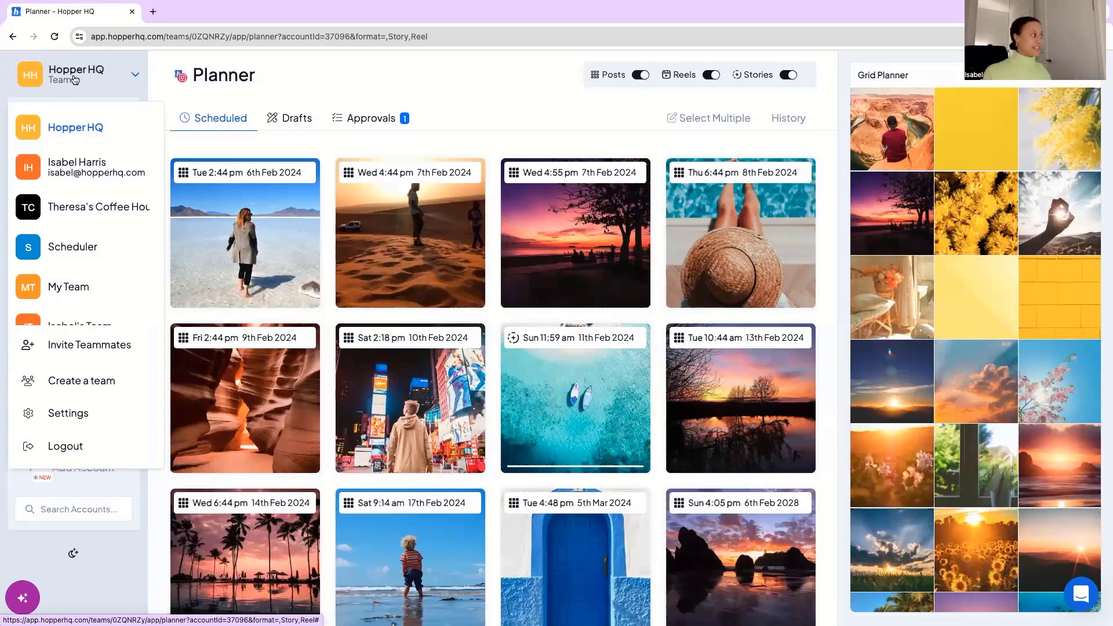
Look through the teams and account options in the Hopper HQ team switcher, and close it.
{"action": "scroll", "coordinate": [101, 199], "scroll_direction": "down", "scroll_amount": 1}
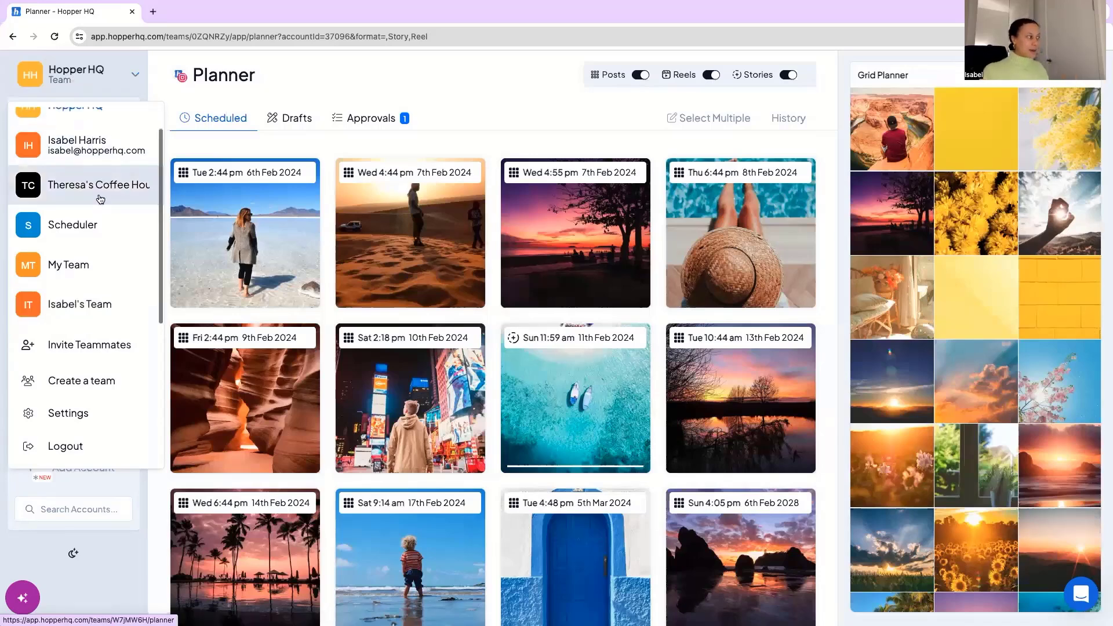
{"action": "left_click", "coordinate": [122, 79]}
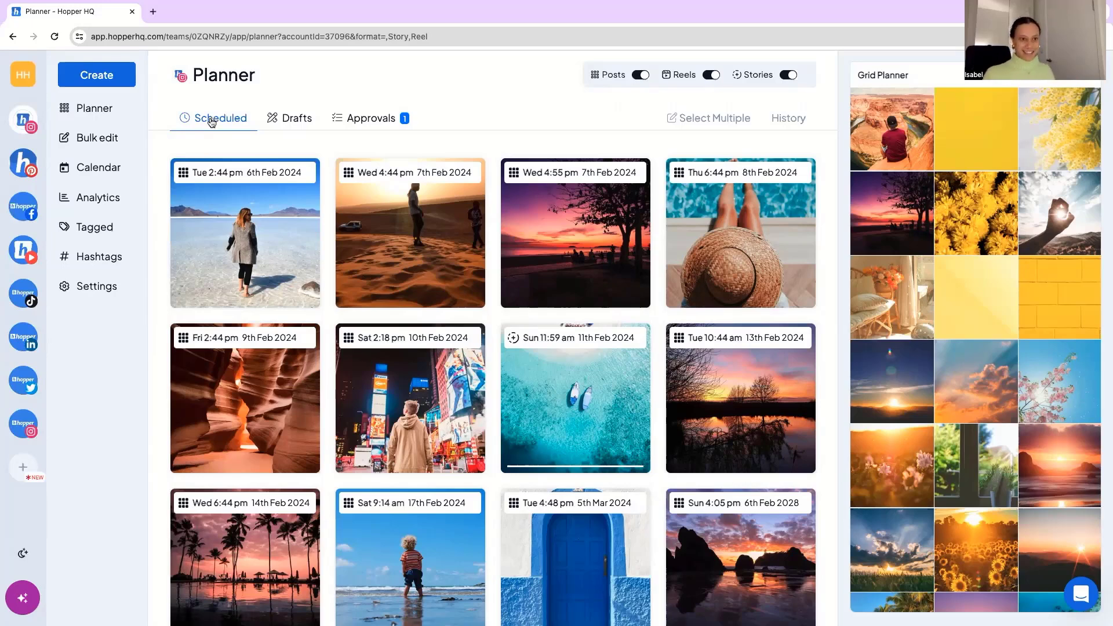
Review the caption and first comment of the scheduled Tue 2:44 pm 6th Feb 2024 post, and close it without saving.
{"action": "left_click", "coordinate": [241, 232]}
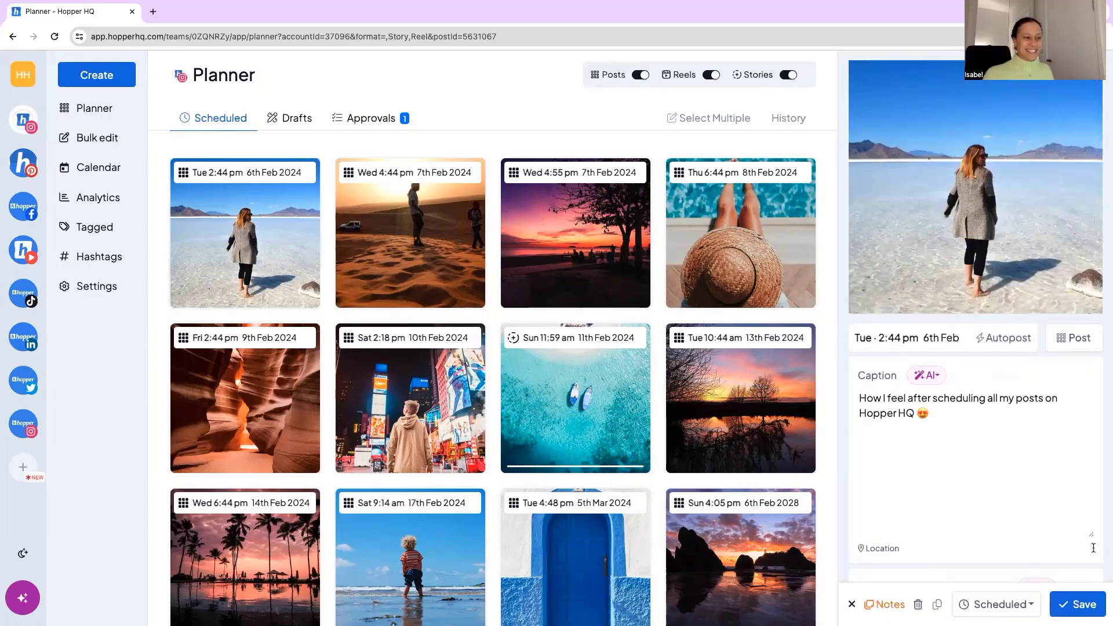
{"action": "scroll", "coordinate": [885, 426], "scroll_direction": "down", "scroll_amount": 1}
{"action": "scroll", "coordinate": [885, 426], "scroll_direction": "down", "scroll_amount": 5}
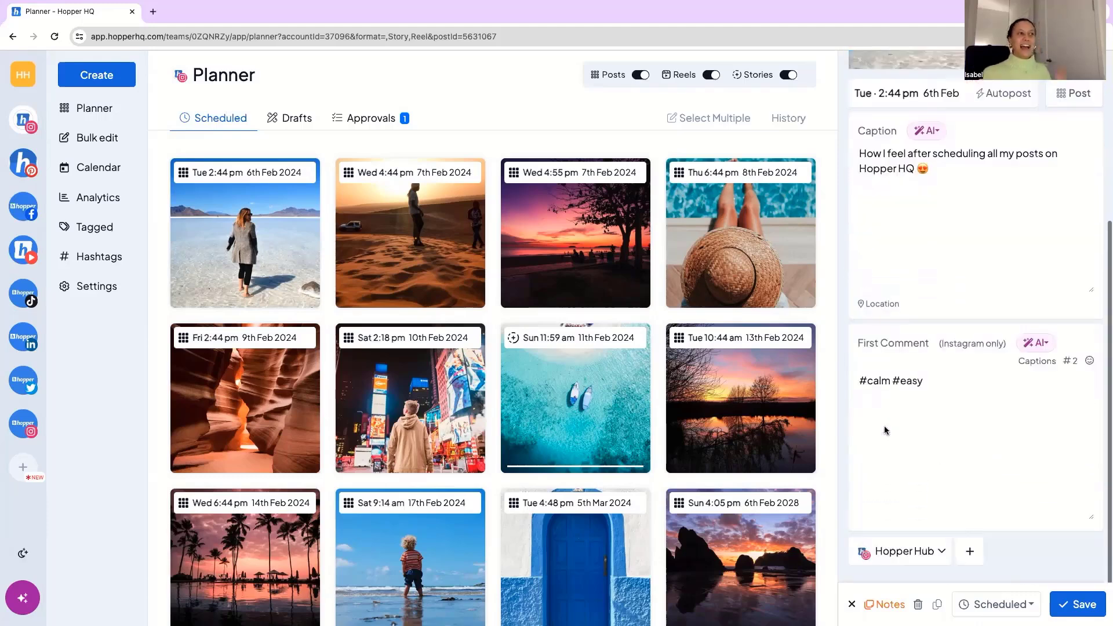
{"action": "left_click", "coordinate": [851, 604]}
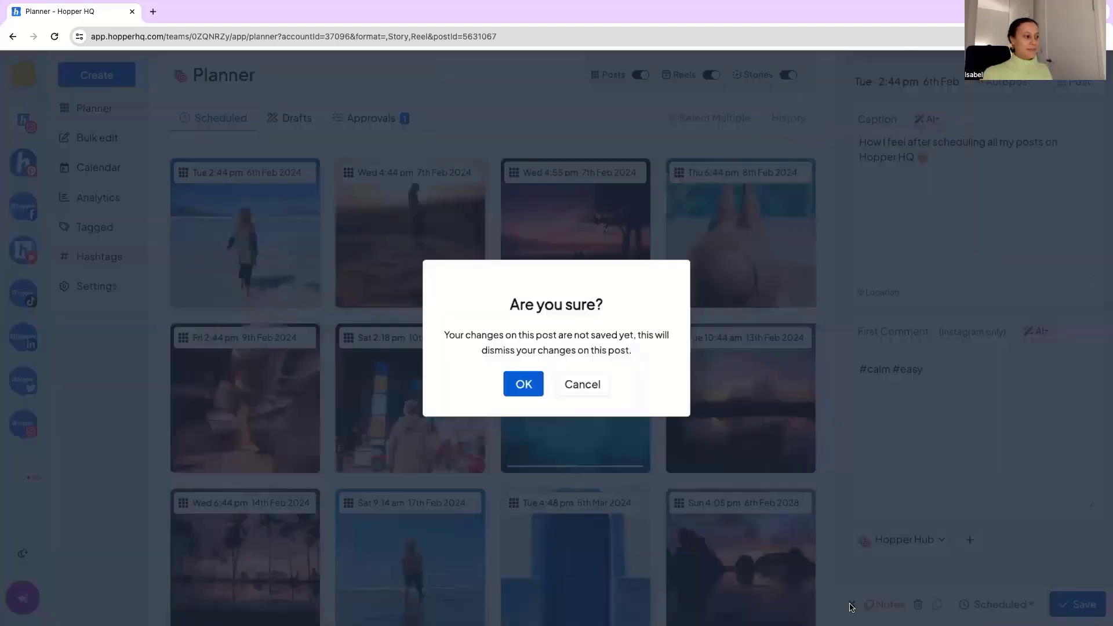
{"action": "left_click", "coordinate": [524, 390]}
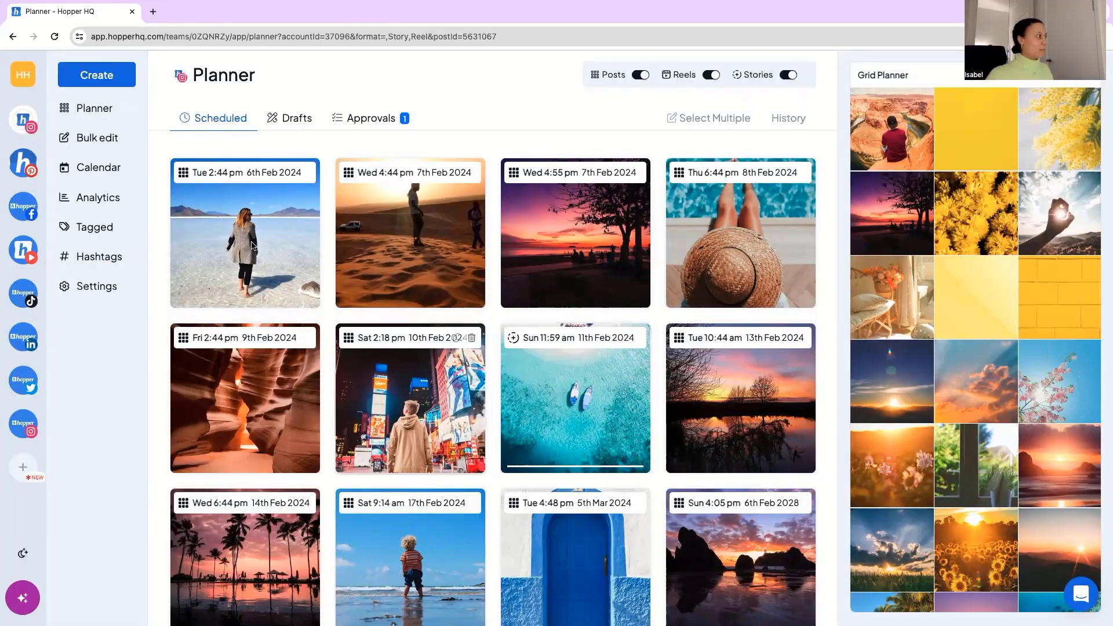
Reschedule the salt-flat post of Tue 6th Feb 2024 to the Wed 4:55 pm 7th Feb 2024 slot.
{"action": "left_click_drag", "start_coordinate": [322, 240], "coordinate": [596, 253]}
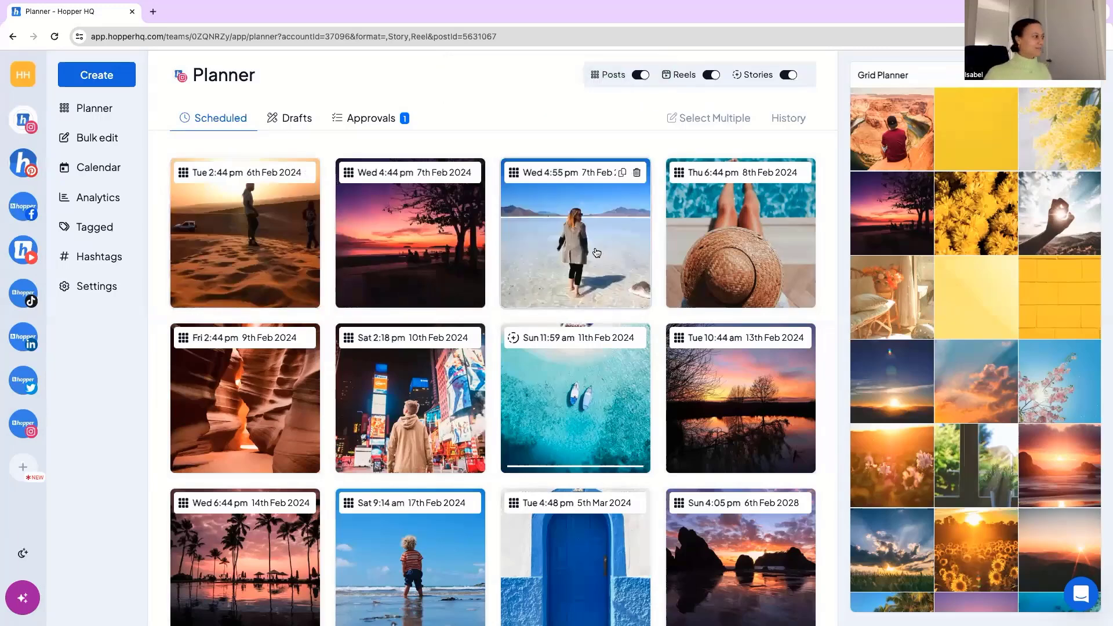
Examine the status options of the infinity pool post among the drafts, and close it without saving.
{"action": "left_click", "coordinate": [299, 125]}
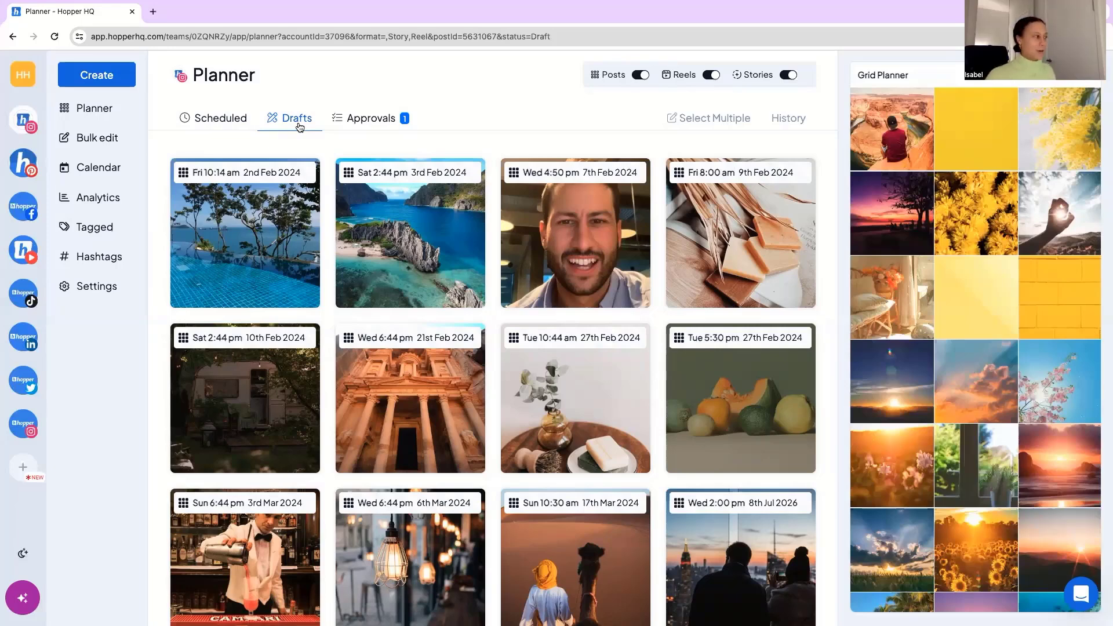
{"action": "left_click", "coordinate": [280, 253]}
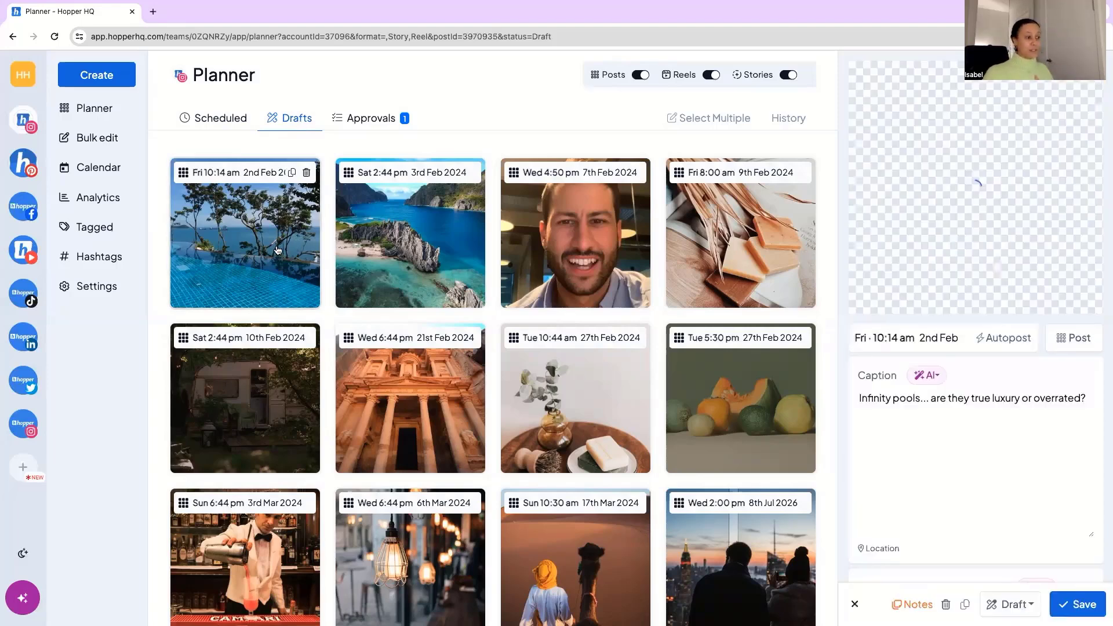
{"action": "left_click", "coordinate": [1025, 606]}
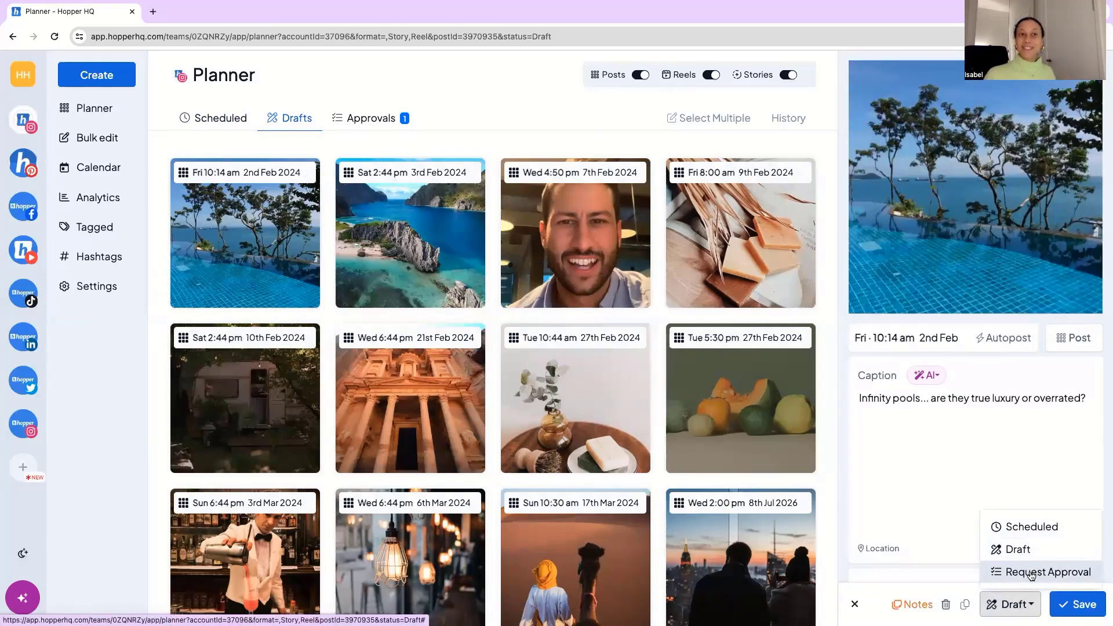
{"action": "left_click", "coordinate": [935, 494]}
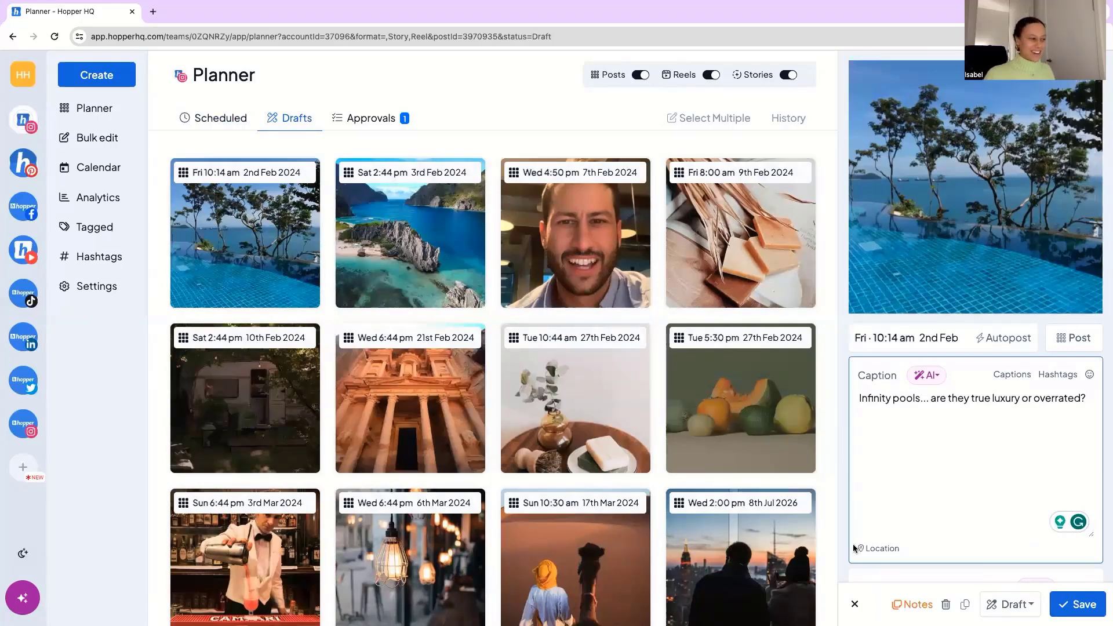
{"action": "left_click", "coordinate": [857, 605]}
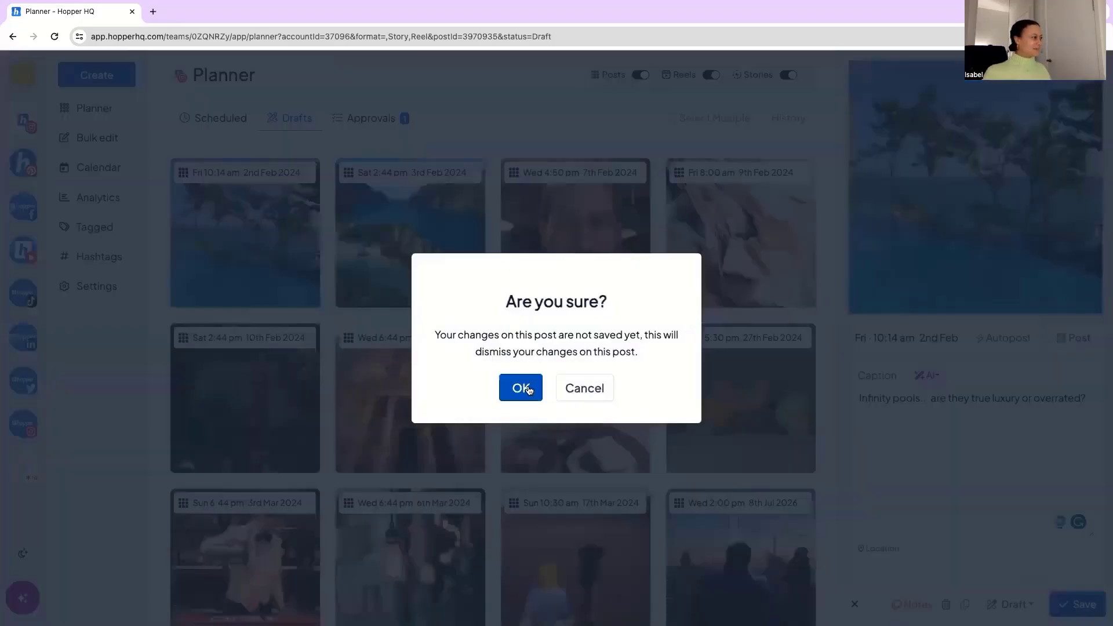
{"action": "key", "text": "Return"}
Check who submitted the blue door post awaiting approval, and review its caption and first comment.
{"action": "left_click", "coordinate": [377, 119]}
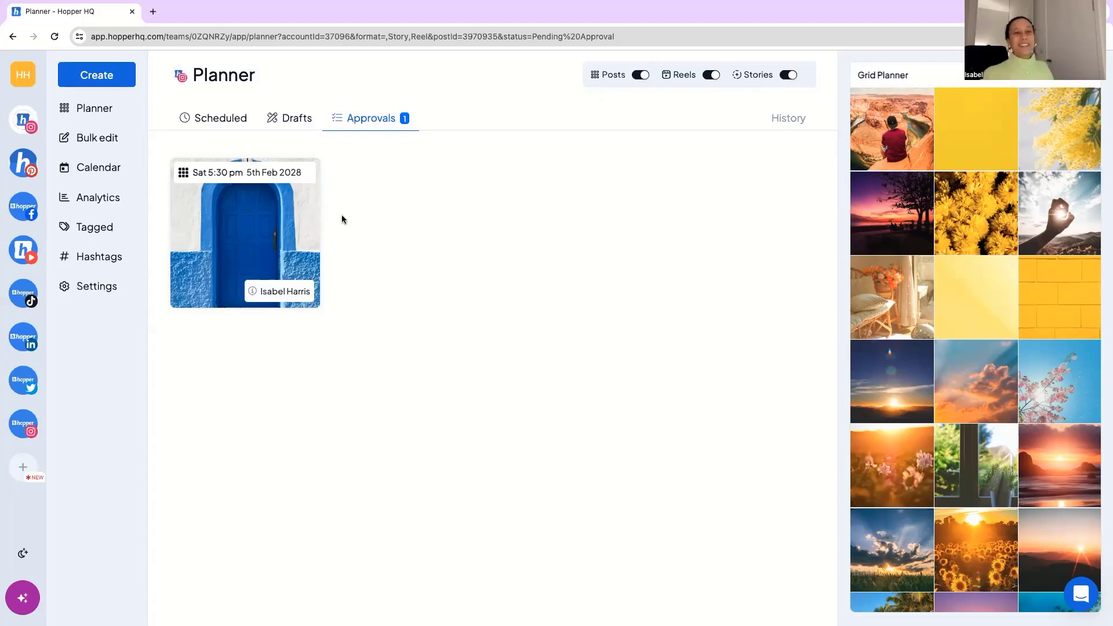
{"action": "mouse_move", "coordinate": [254, 294]}
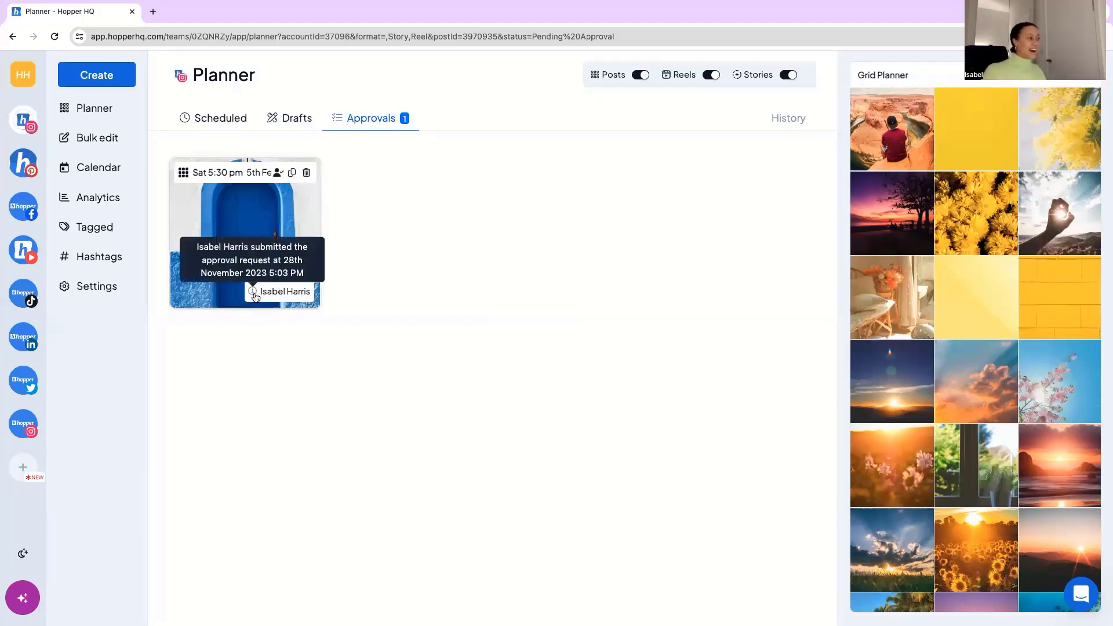
{"action": "left_click", "coordinate": [257, 217]}
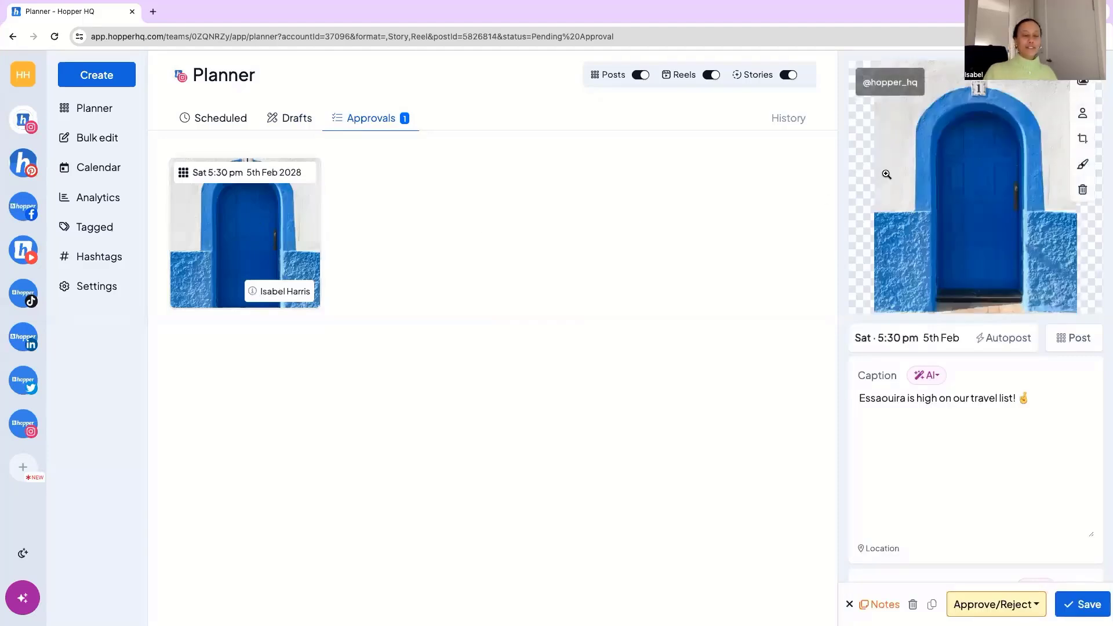
{"action": "scroll", "coordinate": [886, 174], "scroll_direction": "down", "scroll_amount": 5}
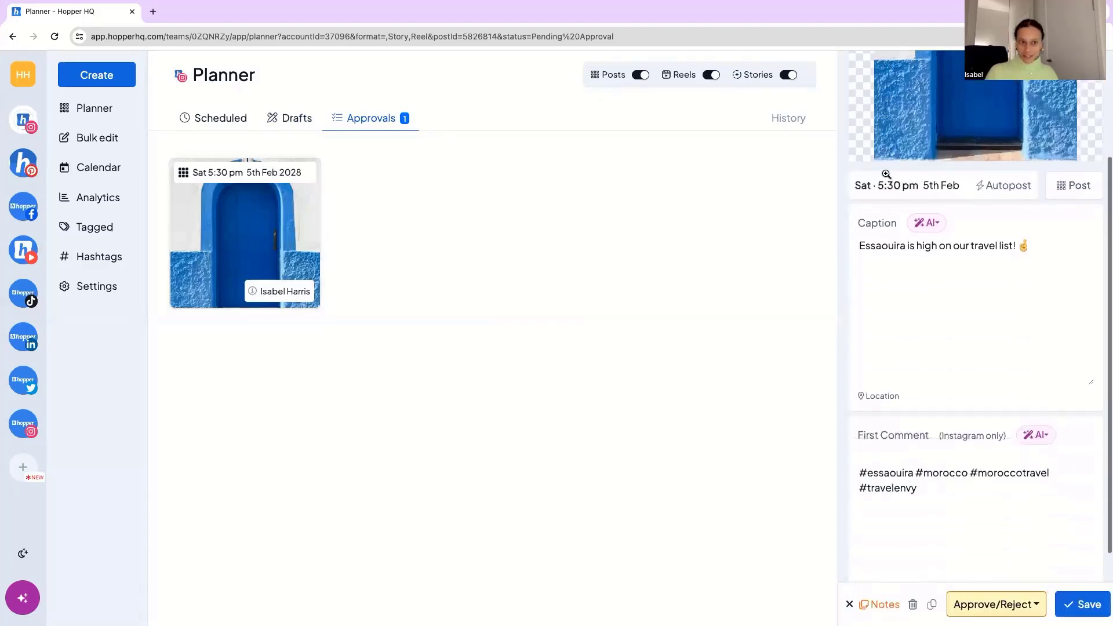
Inspect the blue door post's approve/reject options and posting notes, and close the post without saving.
{"action": "left_click", "coordinate": [998, 604]}
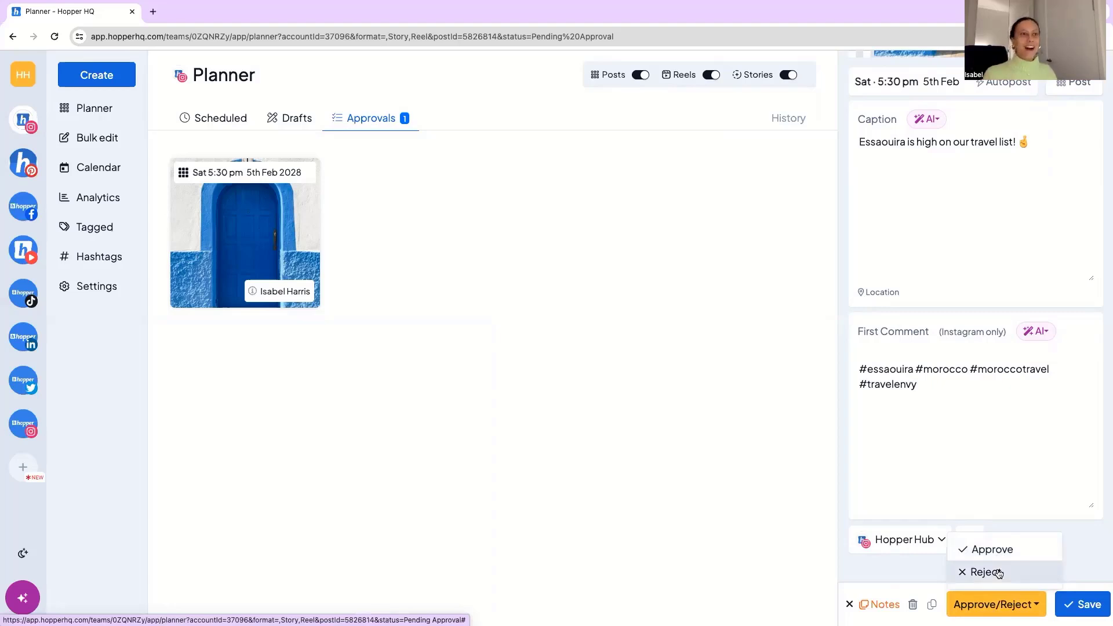
{"action": "left_click", "coordinate": [1000, 604]}
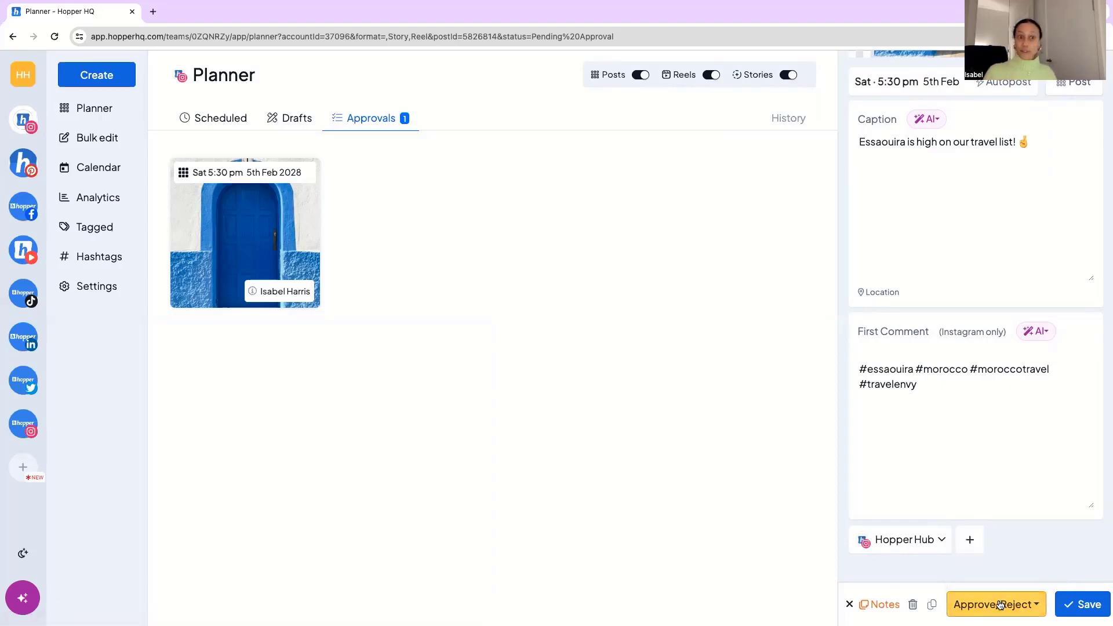
{"action": "left_click", "coordinate": [885, 603]}
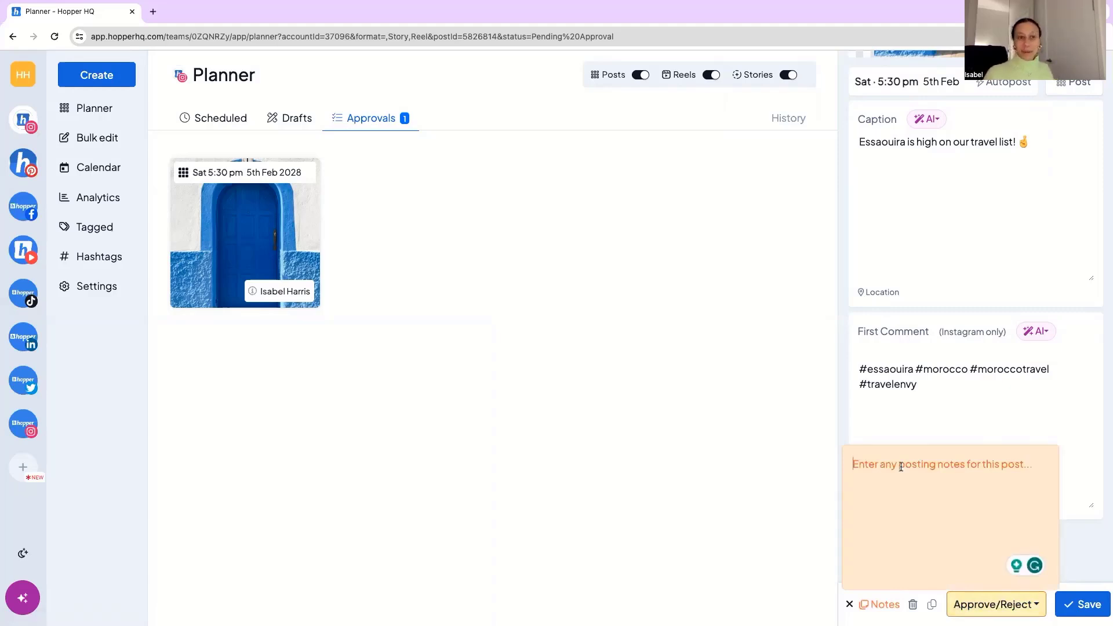
{"action": "left_click", "coordinate": [968, 436]}
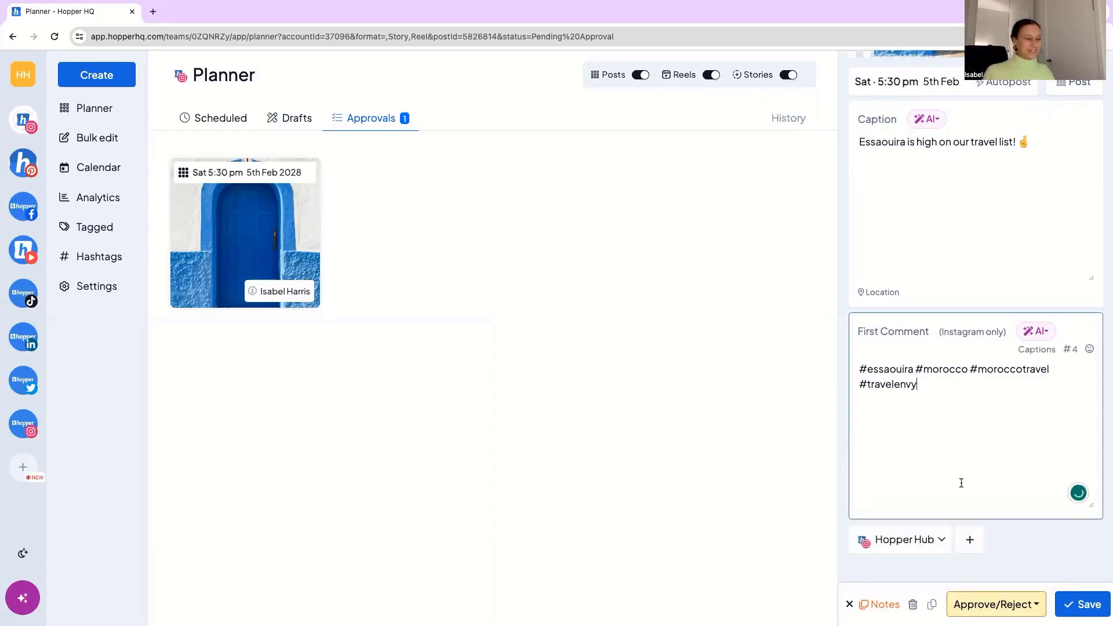
{"action": "left_click", "coordinate": [850, 604]}
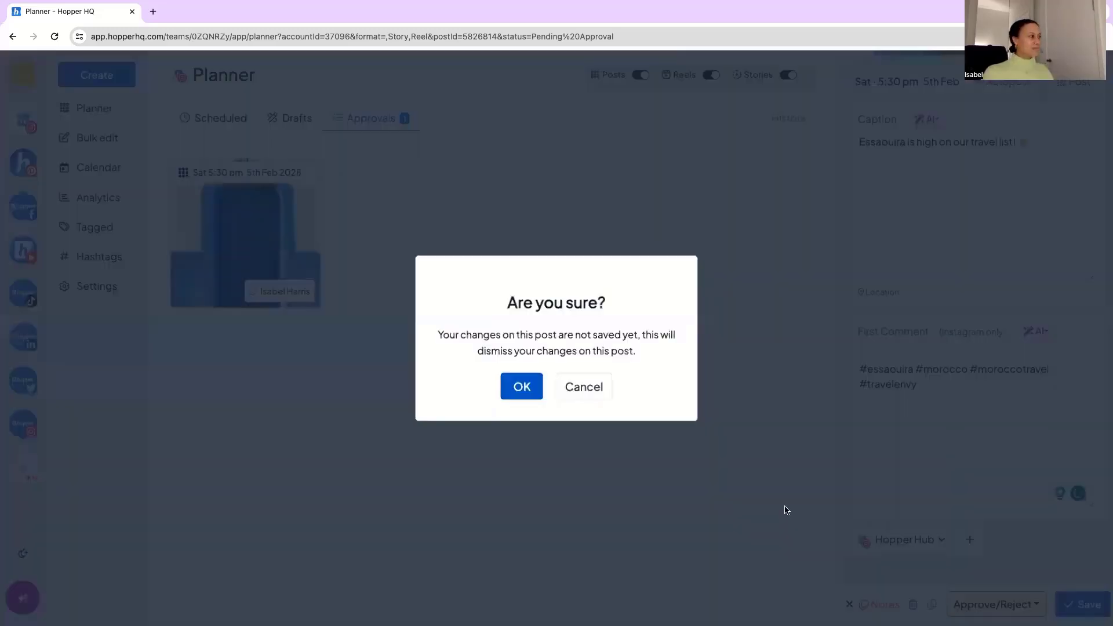
{"action": "left_click", "coordinate": [524, 396]}
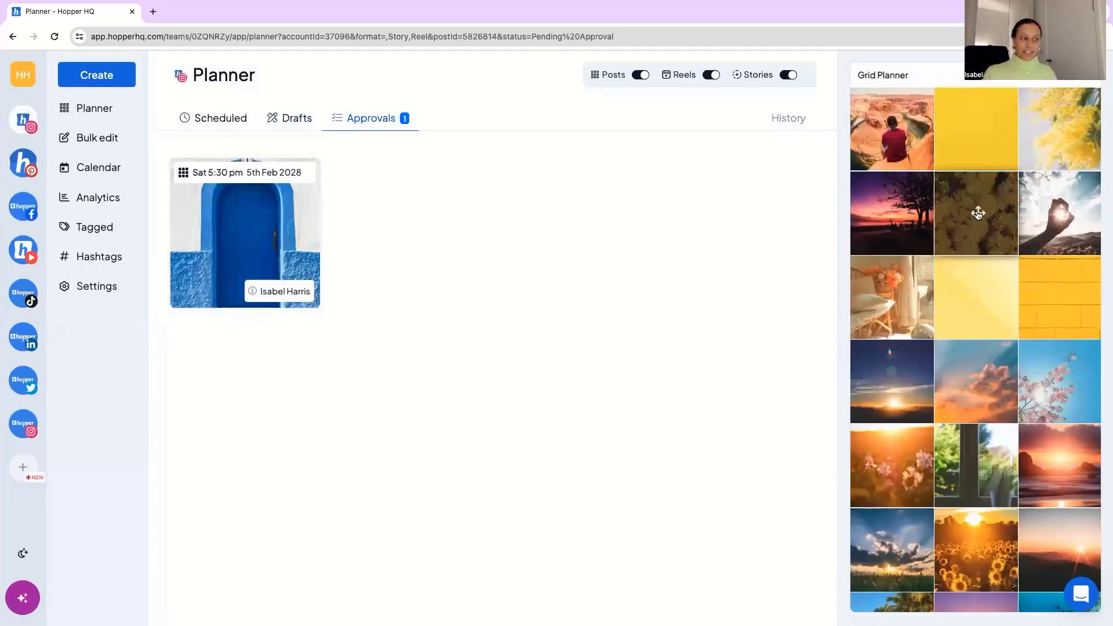
Browse the grid planner, review the straw hat poolside post's details, and close it without saving.
{"action": "scroll", "coordinate": [978, 216], "scroll_direction": "down", "scroll_amount": 3}
{"action": "scroll", "coordinate": [978, 216], "scroll_direction": "down", "scroll_amount": 7}
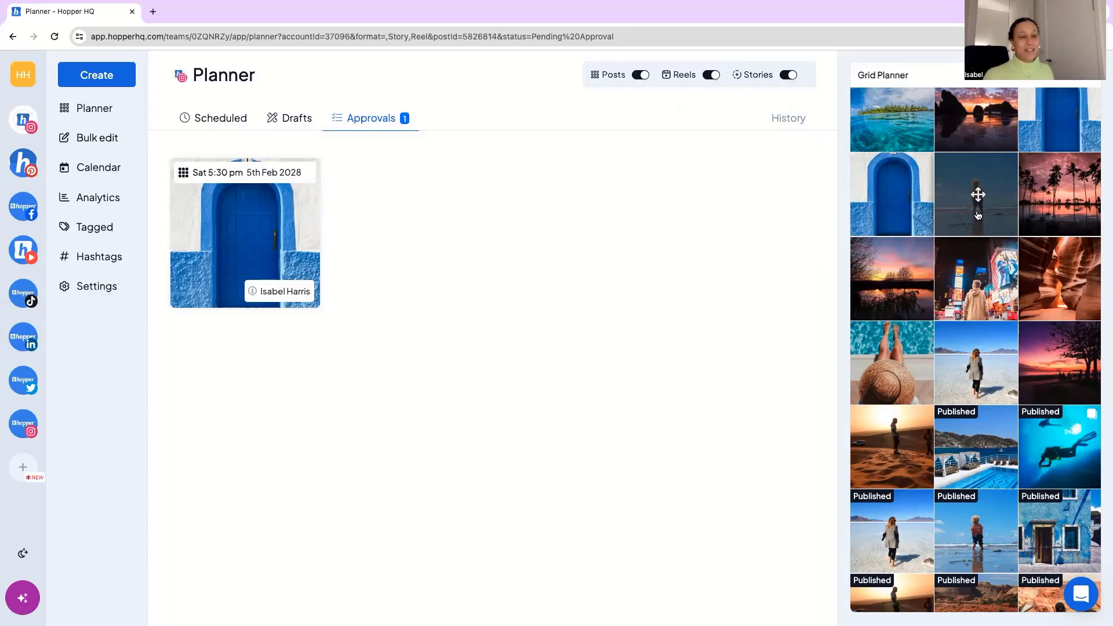
{"action": "left_click_drag", "start_coordinate": [978, 215], "coordinate": [978, 215]}
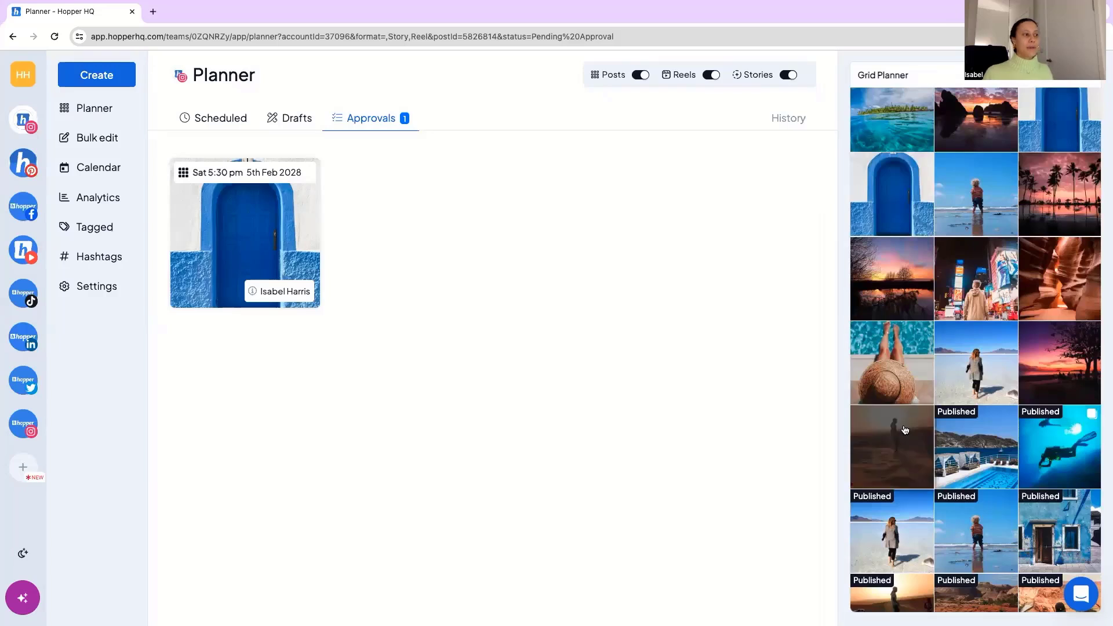
{"action": "left_click", "coordinate": [896, 367]}
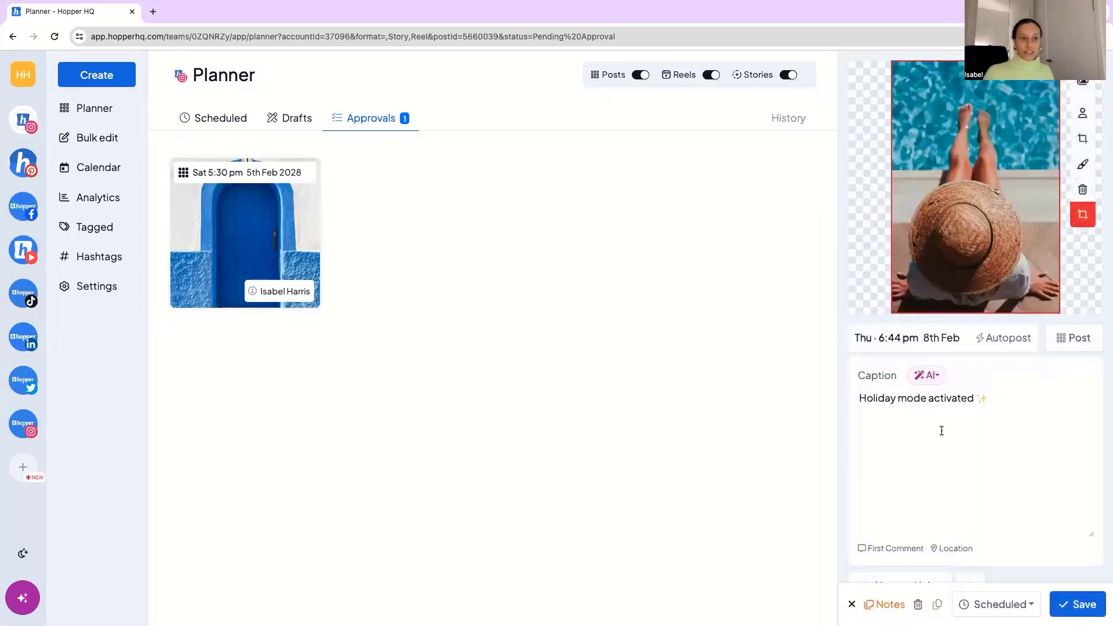
{"action": "scroll", "coordinate": [905, 482], "scroll_direction": "down", "scroll_amount": 1}
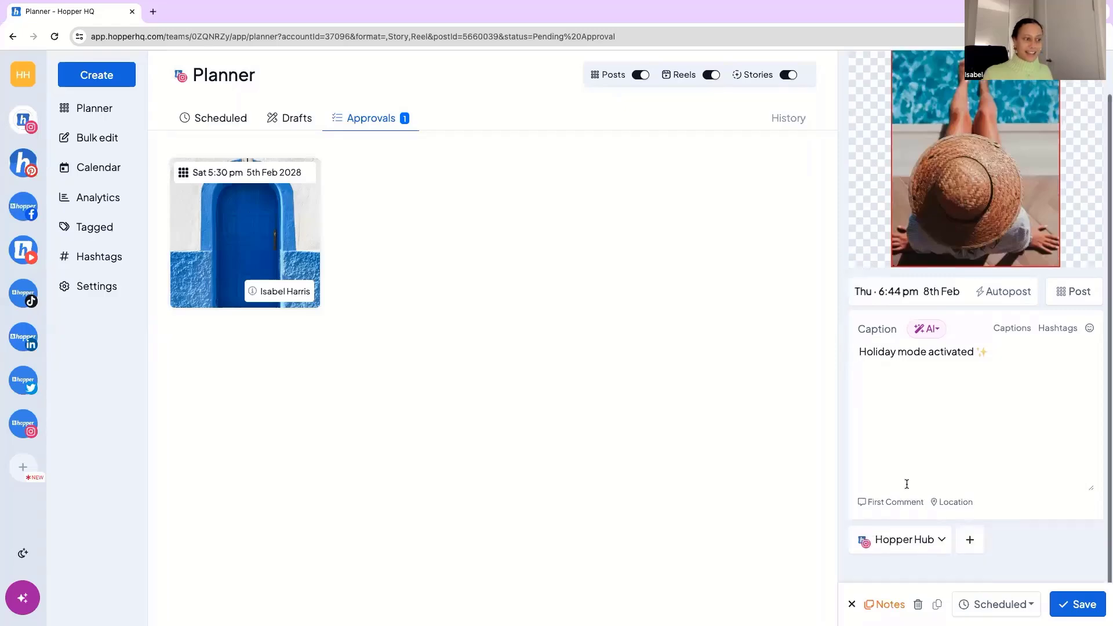
{"action": "left_click", "coordinate": [851, 605]}
{"action": "left_click", "coordinate": [535, 393]}
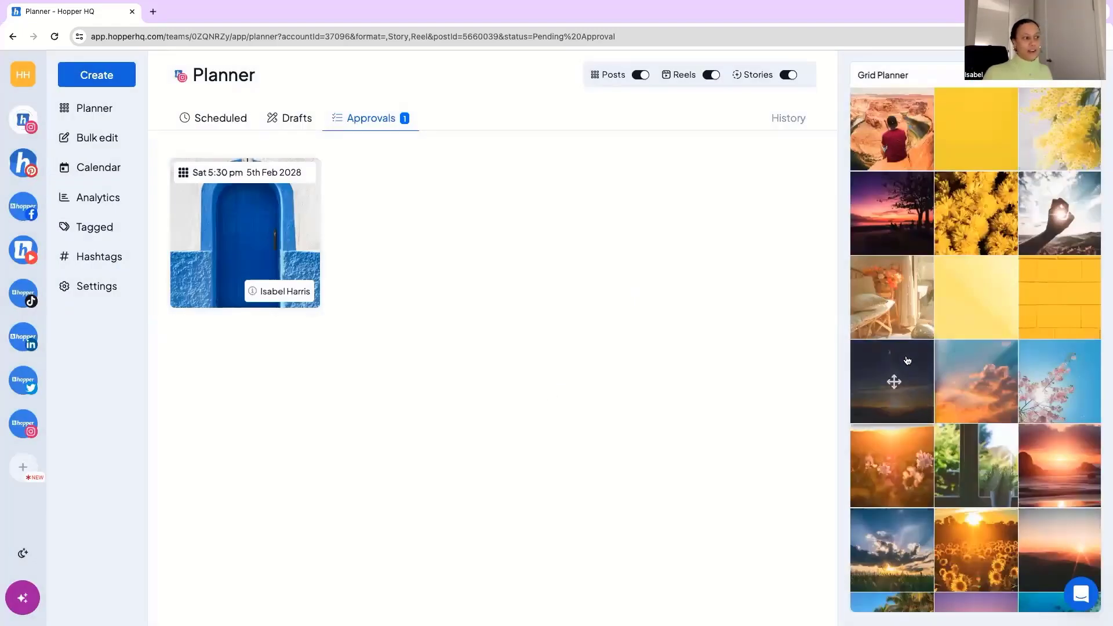
Move the dark sunrise image in the grid planner from the fourth row's first cell to the sixth row's third cell.
{"action": "left_click_drag", "start_coordinate": [894, 381], "coordinate": [1008, 485]}
{"action": "left_click_drag", "start_coordinate": [1050, 527], "coordinate": [1015, 455]}
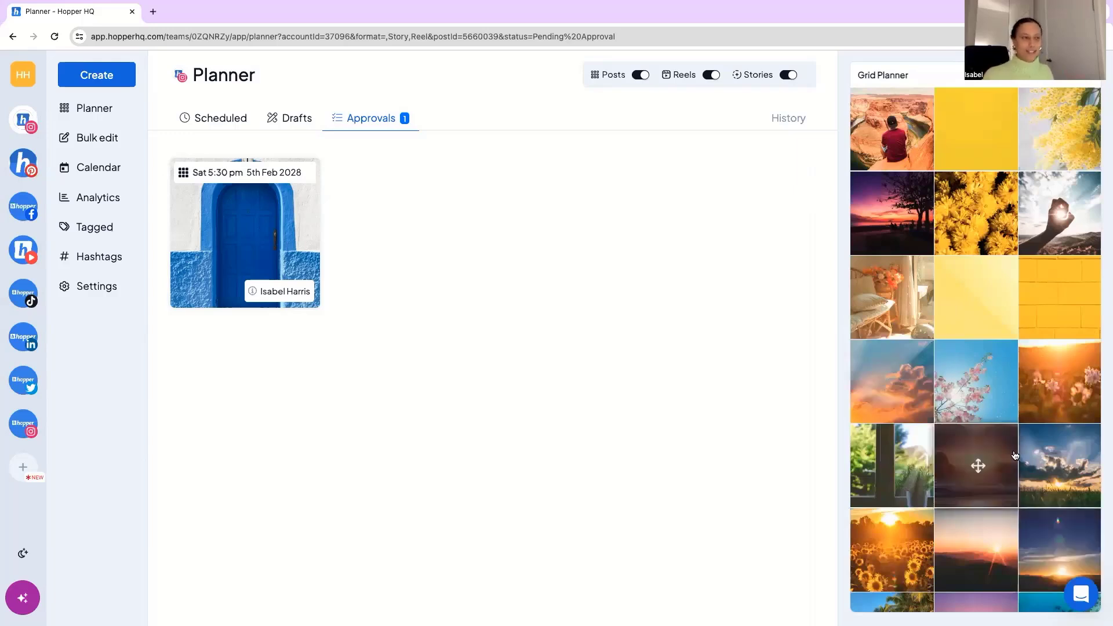
{"action": "left_click_drag", "start_coordinate": [1015, 455], "coordinate": [1012, 454]}
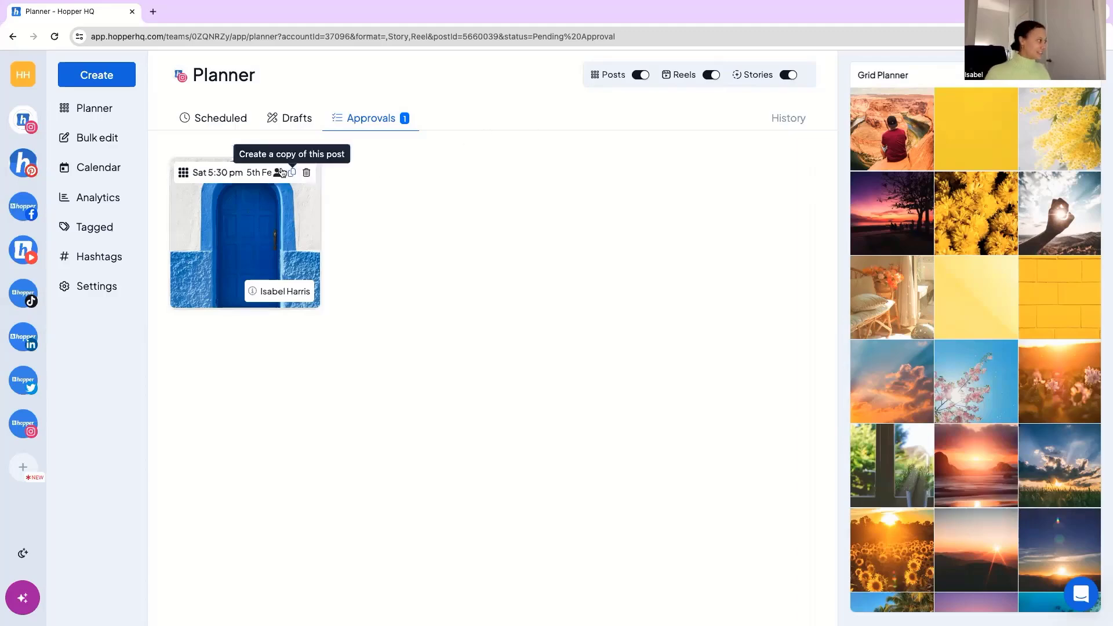
Create a new post and import the pastel sunrise beach photo from an Unsplash search for "beach".
{"action": "left_click", "coordinate": [91, 80]}
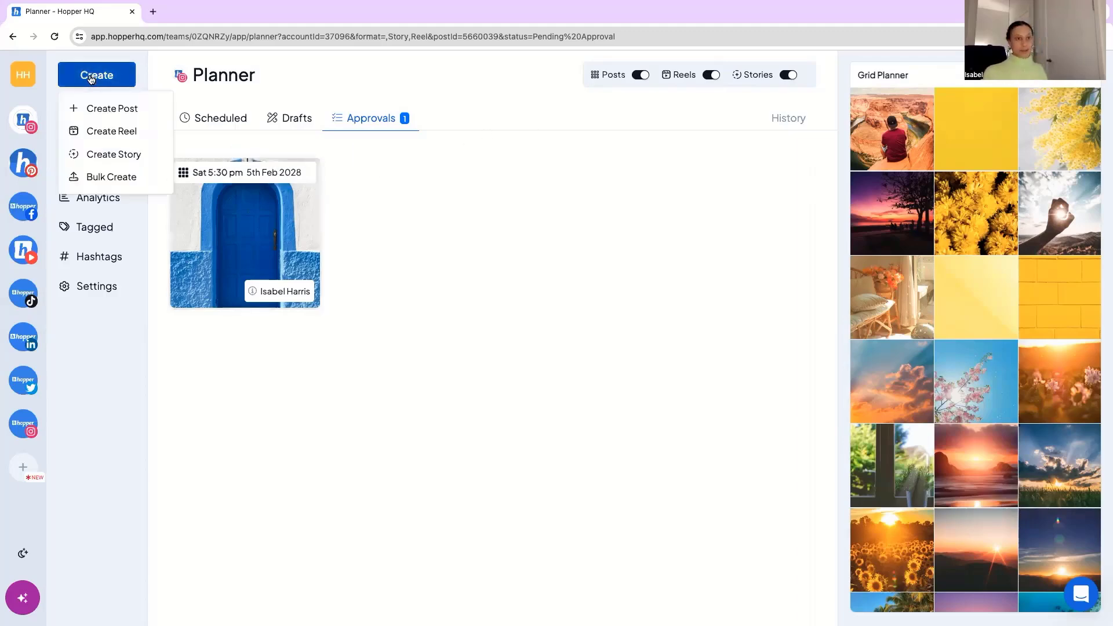
{"action": "left_click", "coordinate": [108, 110]}
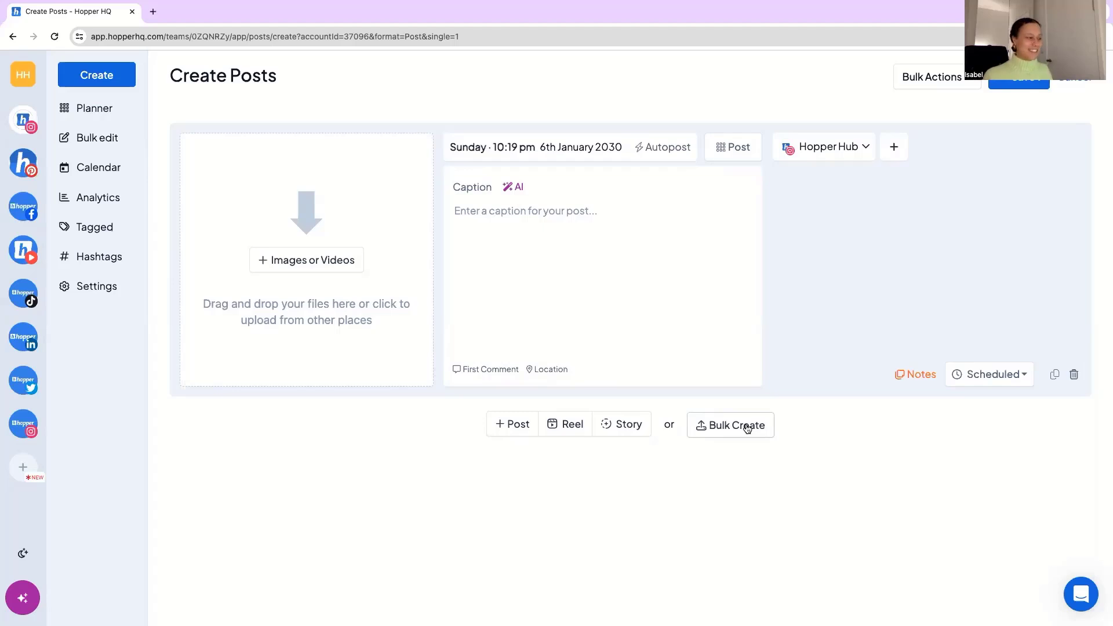
{"action": "left_click", "coordinate": [327, 270]}
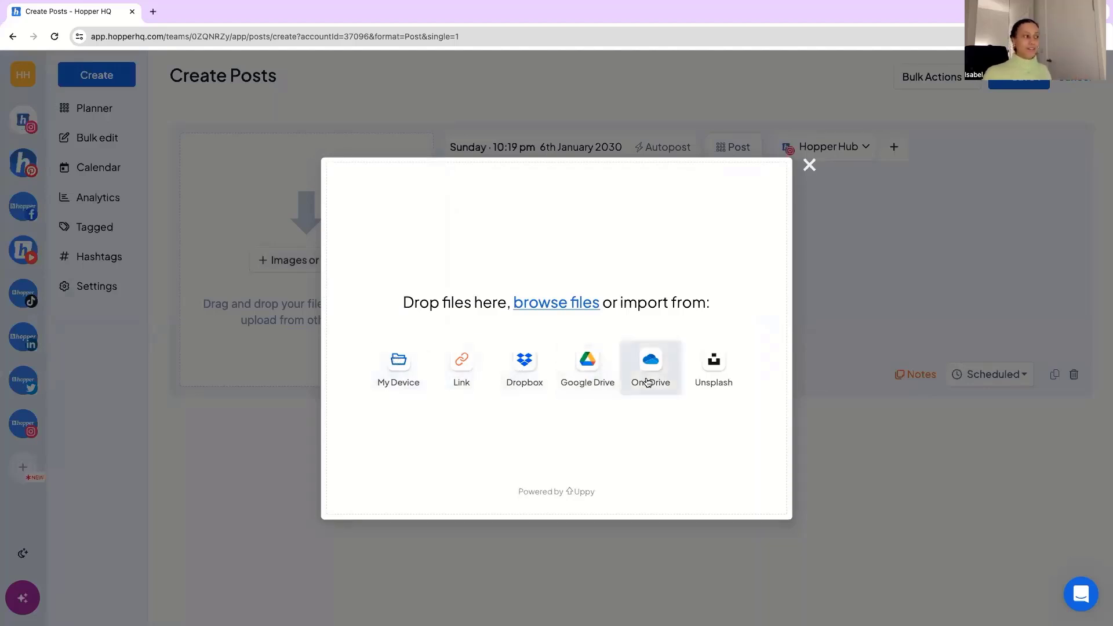
{"action": "left_click", "coordinate": [717, 364]}
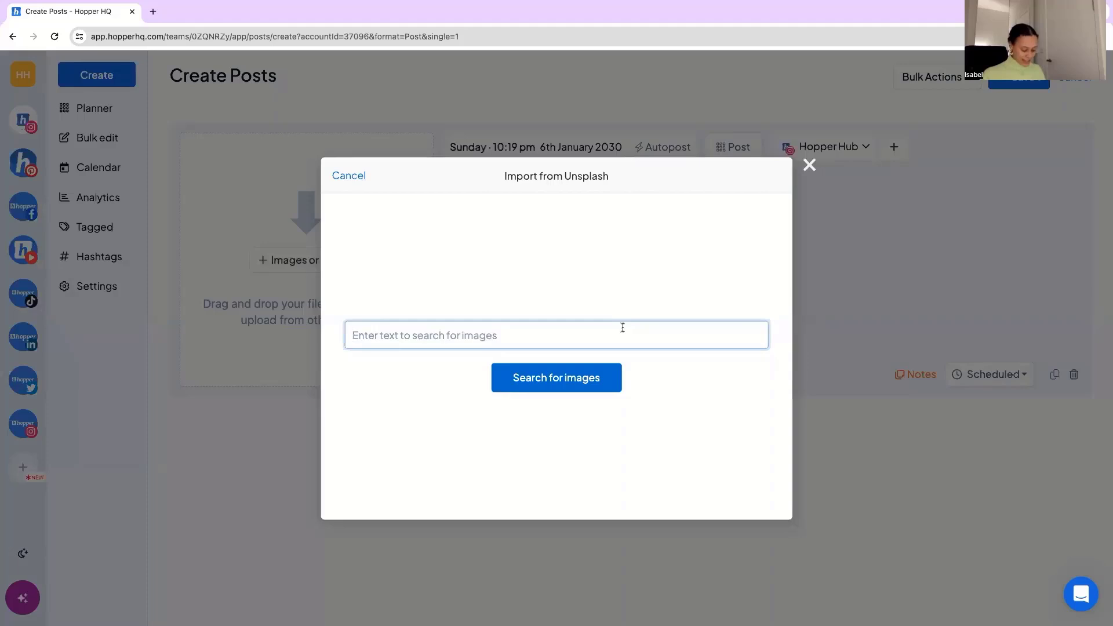
{"action": "type", "text": "beach"}
{"action": "key", "text": "Return"}
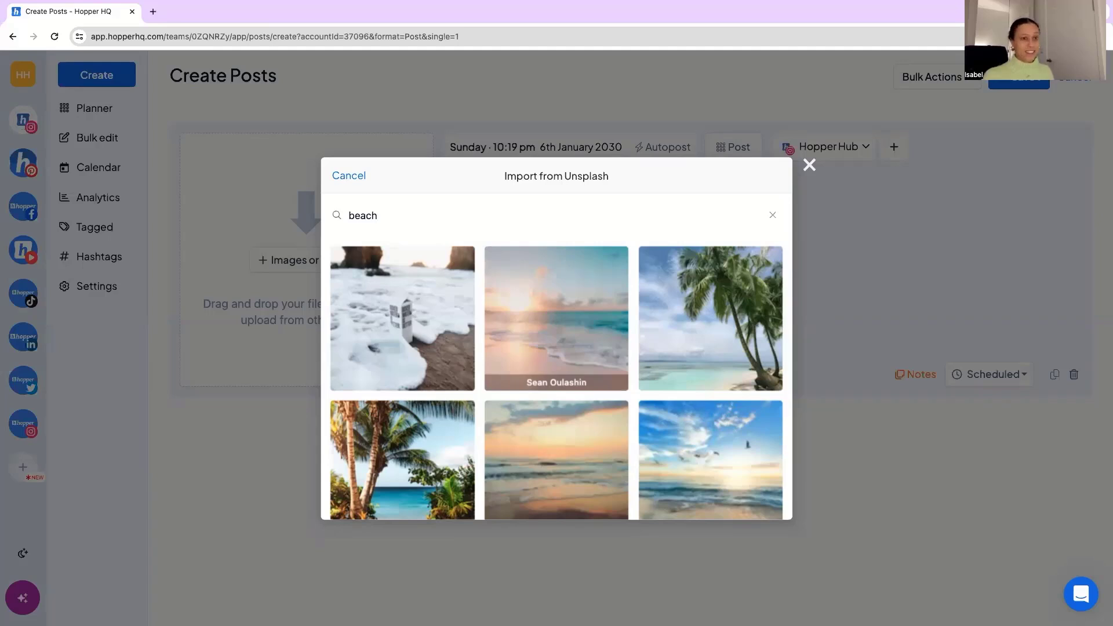
{"action": "left_click", "coordinate": [580, 329]}
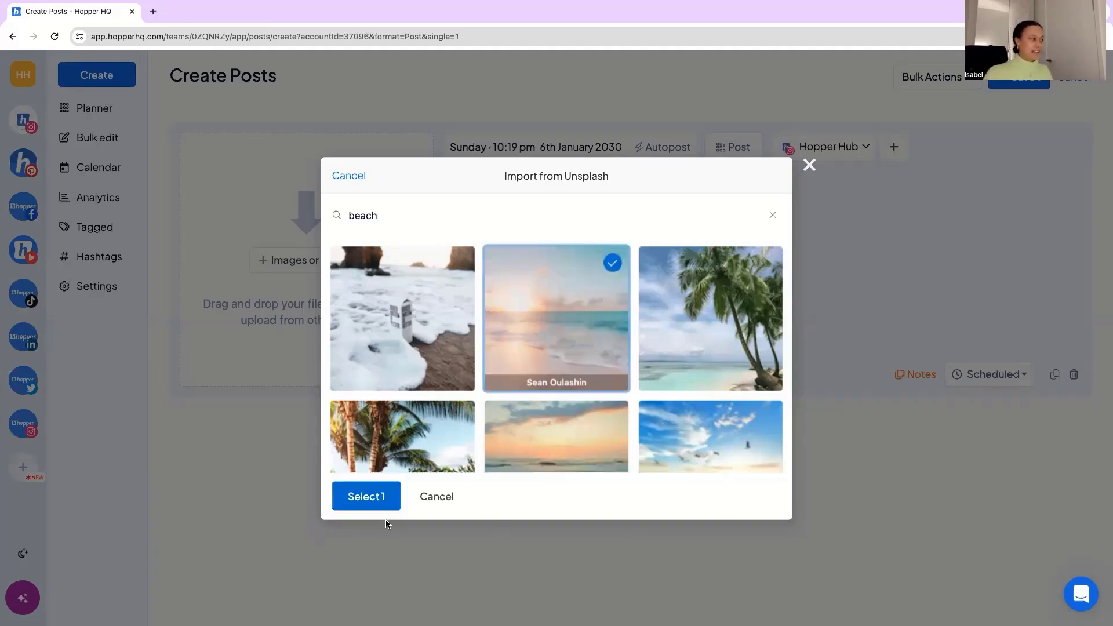
{"action": "left_click", "coordinate": [368, 497]}
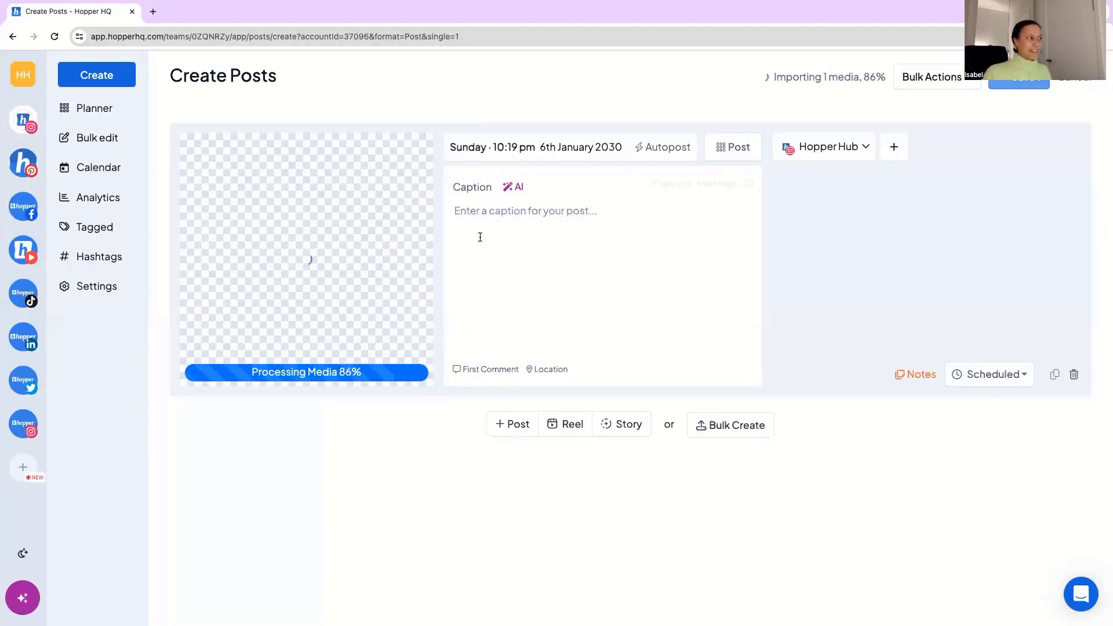
Set the beach post's scheduled date to 17 April 2036.
{"action": "left_click", "coordinate": [608, 152]}
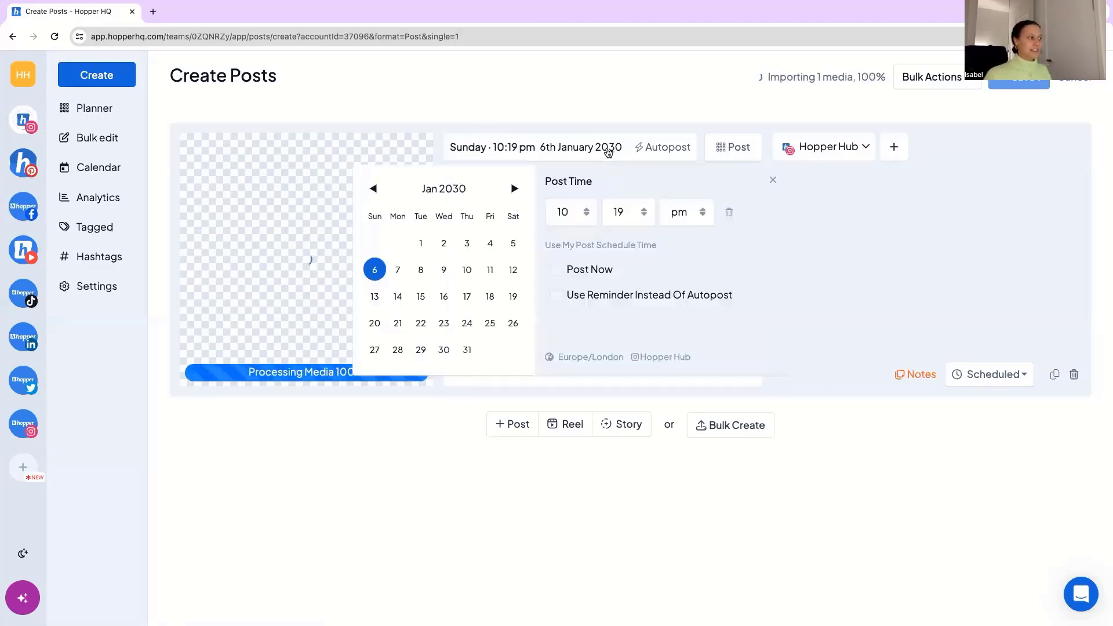
{"action": "left_click", "coordinate": [453, 189]}
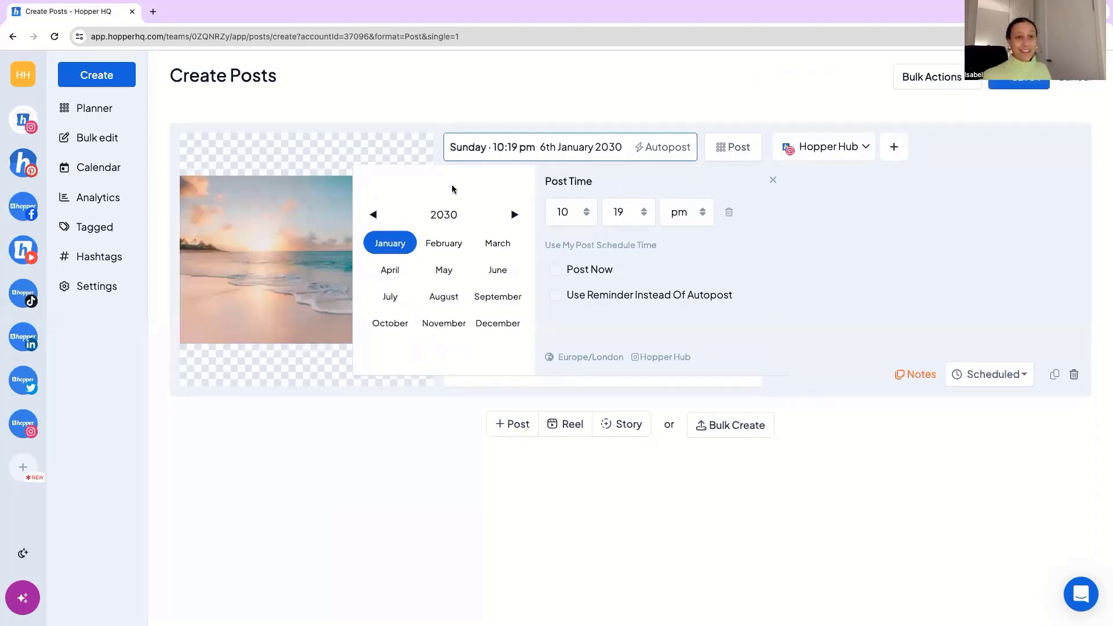
{"action": "left_click", "coordinate": [445, 214]}
{"action": "left_click", "coordinate": [387, 297]}
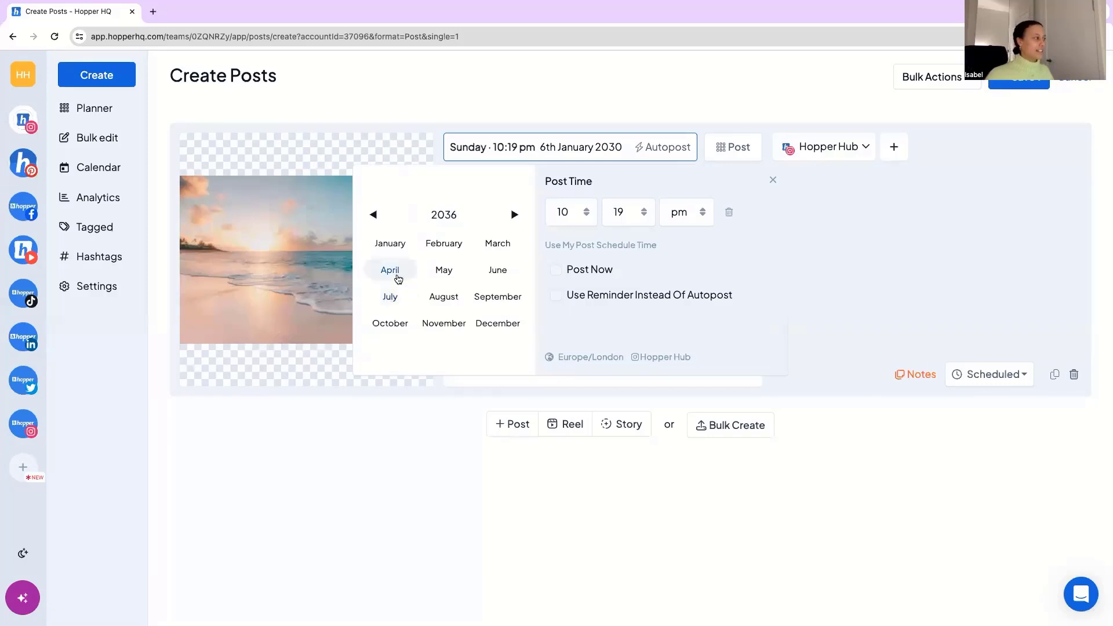
{"action": "left_click", "coordinate": [391, 270]}
{"action": "left_click", "coordinate": [469, 298]}
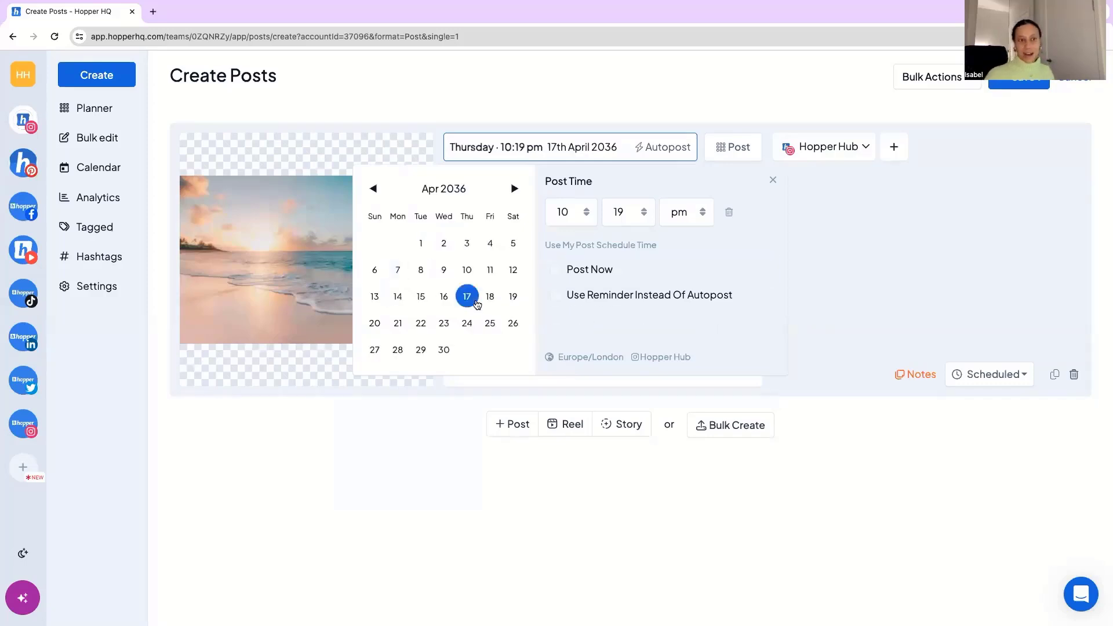
Review the post time's hour options, set the minutes to 17, and close the scheduling settings.
{"action": "left_click", "coordinate": [583, 217]}
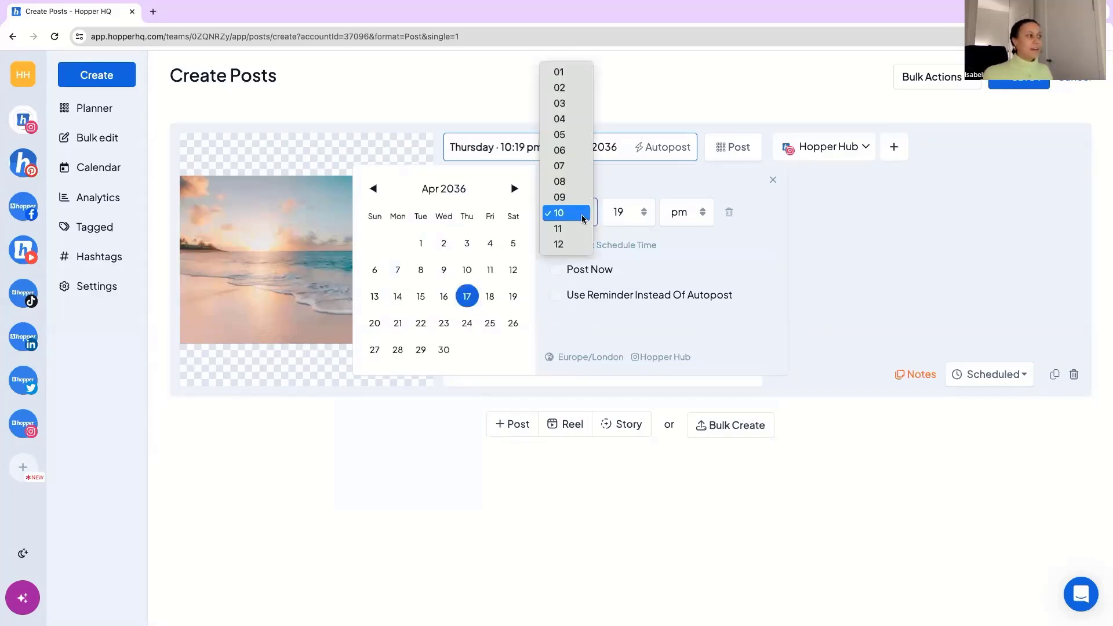
{"action": "left_click", "coordinate": [640, 216]}
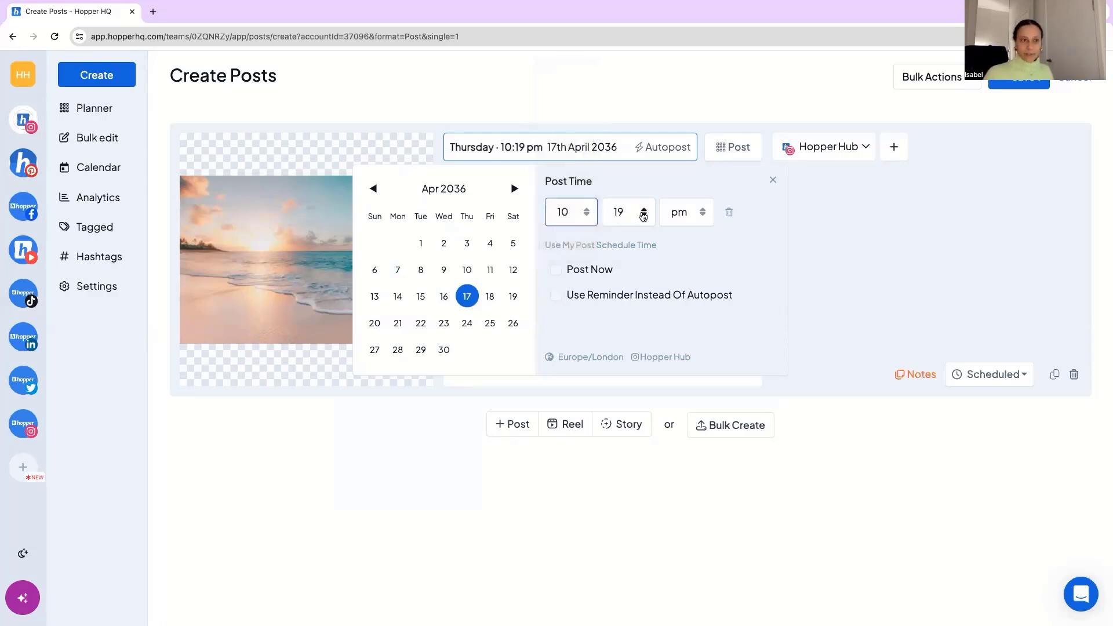
{"action": "left_click", "coordinate": [643, 216]}
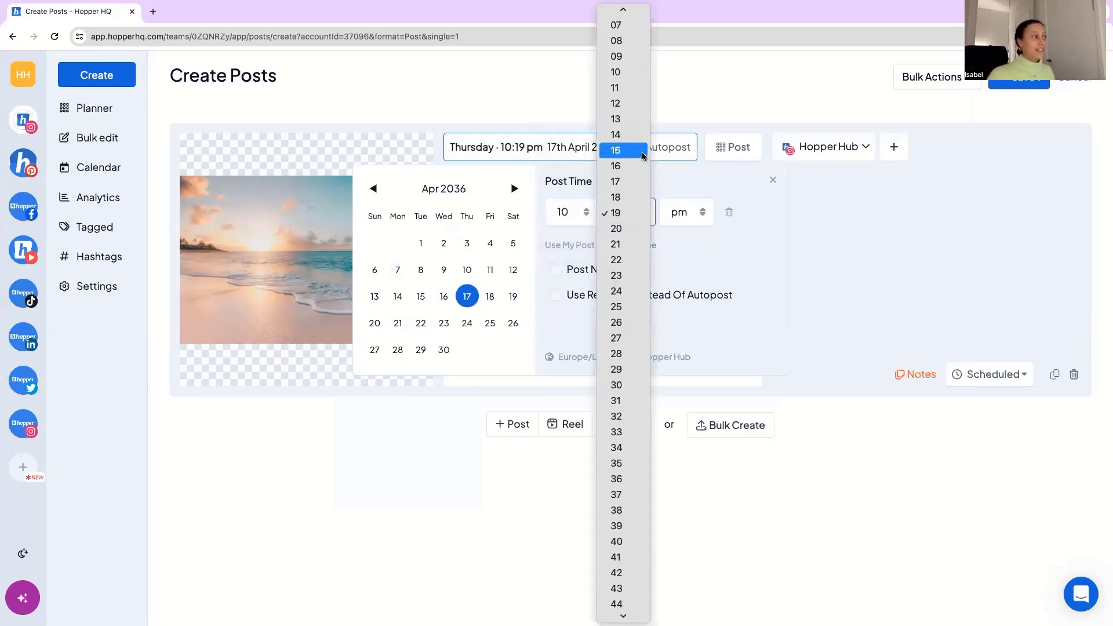
{"action": "left_click", "coordinate": [637, 182]}
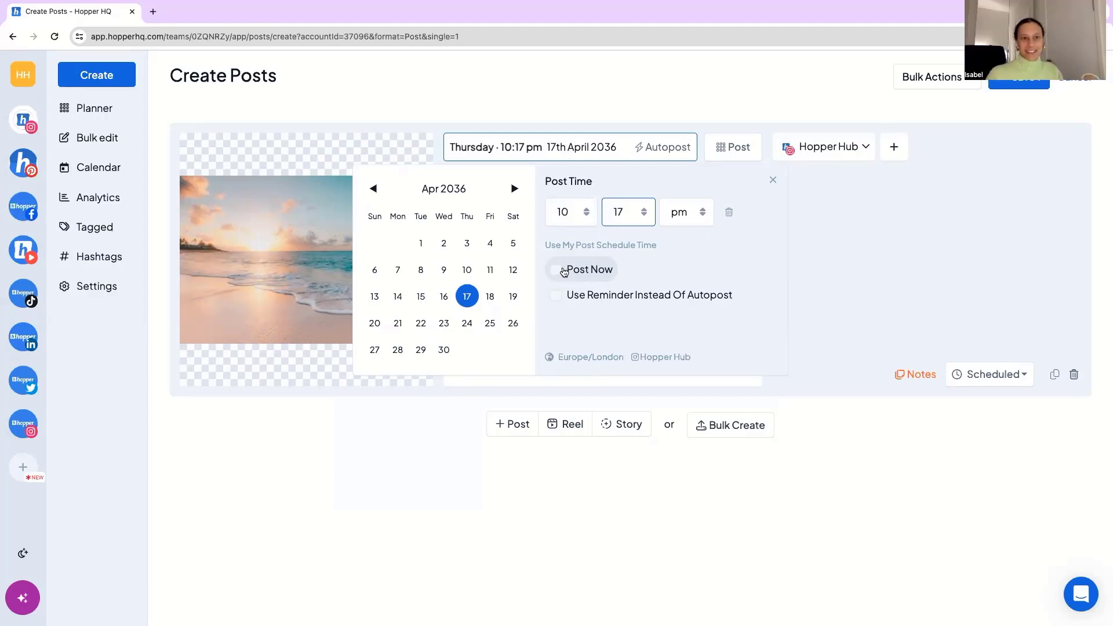
{"action": "left_click", "coordinate": [773, 181]}
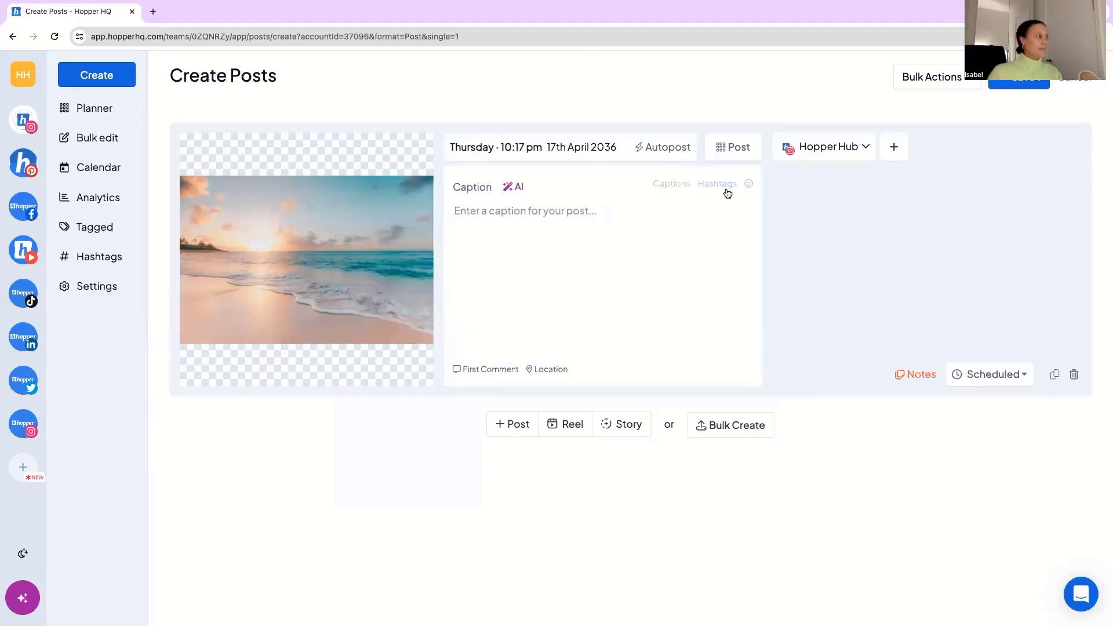
Review the available post formats without changing the format, and tag the Instagram user hopper_hq on the beach image.
{"action": "left_click", "coordinate": [733, 151]}
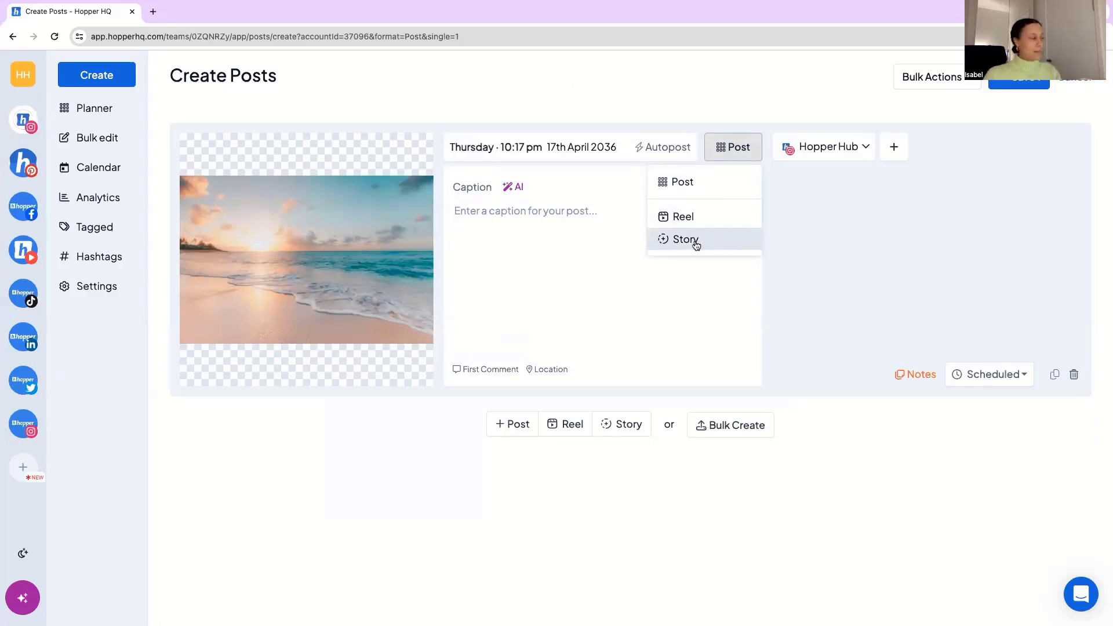
{"action": "left_click", "coordinate": [532, 225]}
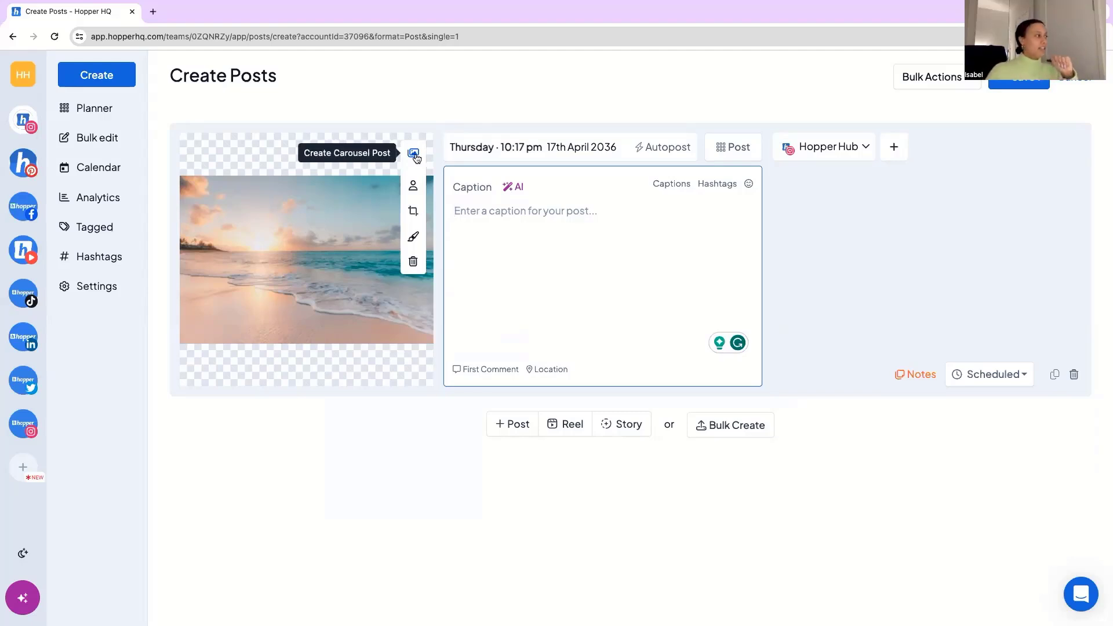
{"action": "left_click", "coordinate": [412, 187]}
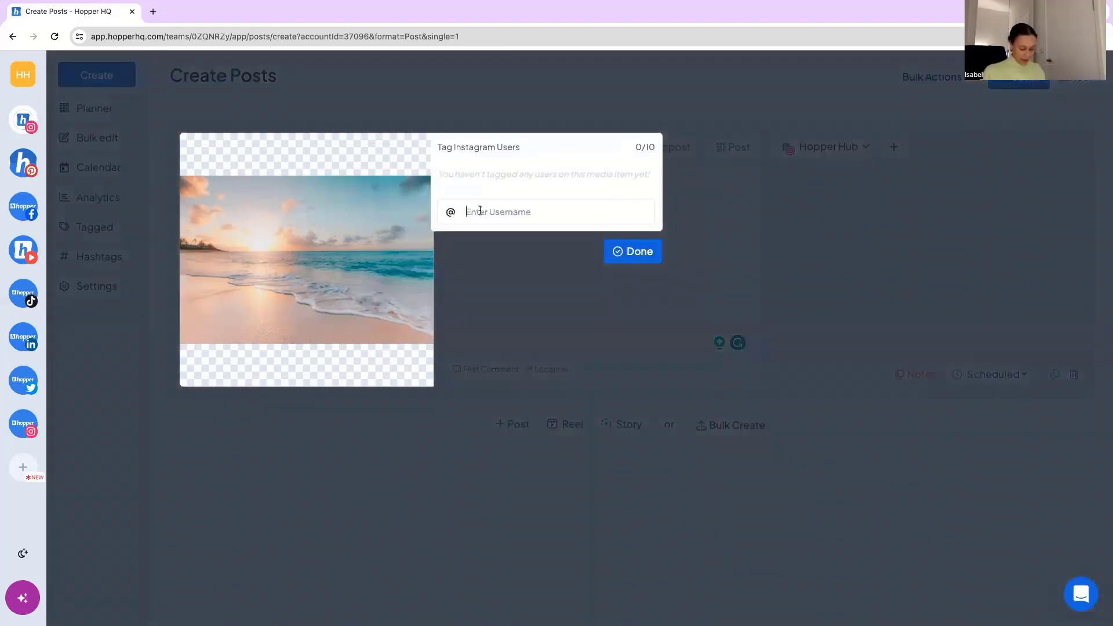
{"action": "type", "text": "hopper_hq"}
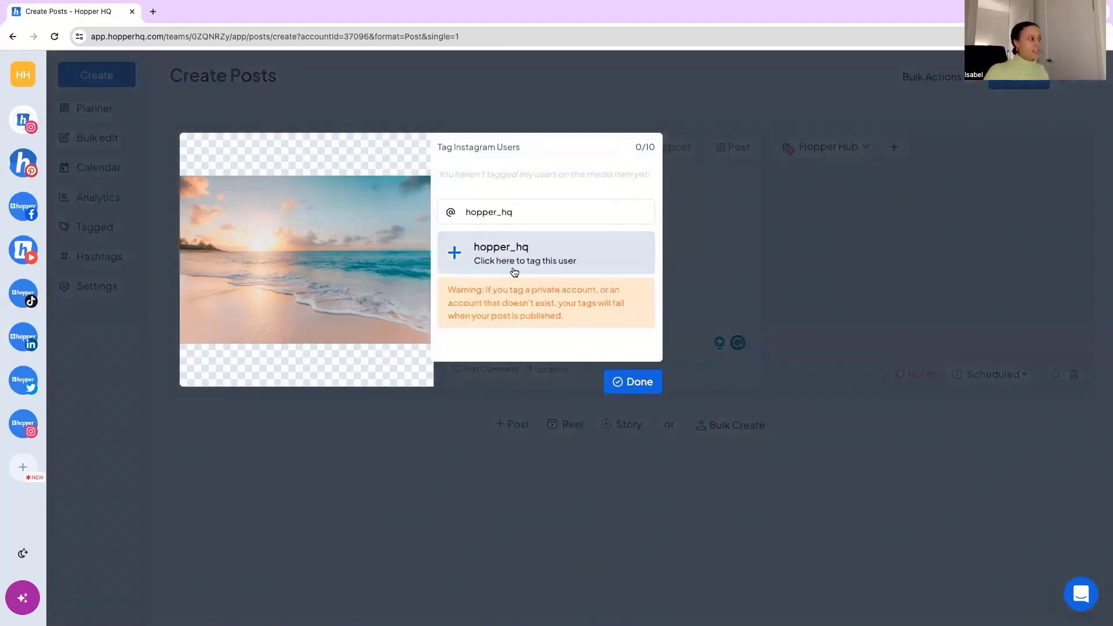
{"action": "left_click", "coordinate": [514, 260]}
{"action": "left_click", "coordinate": [642, 258]}
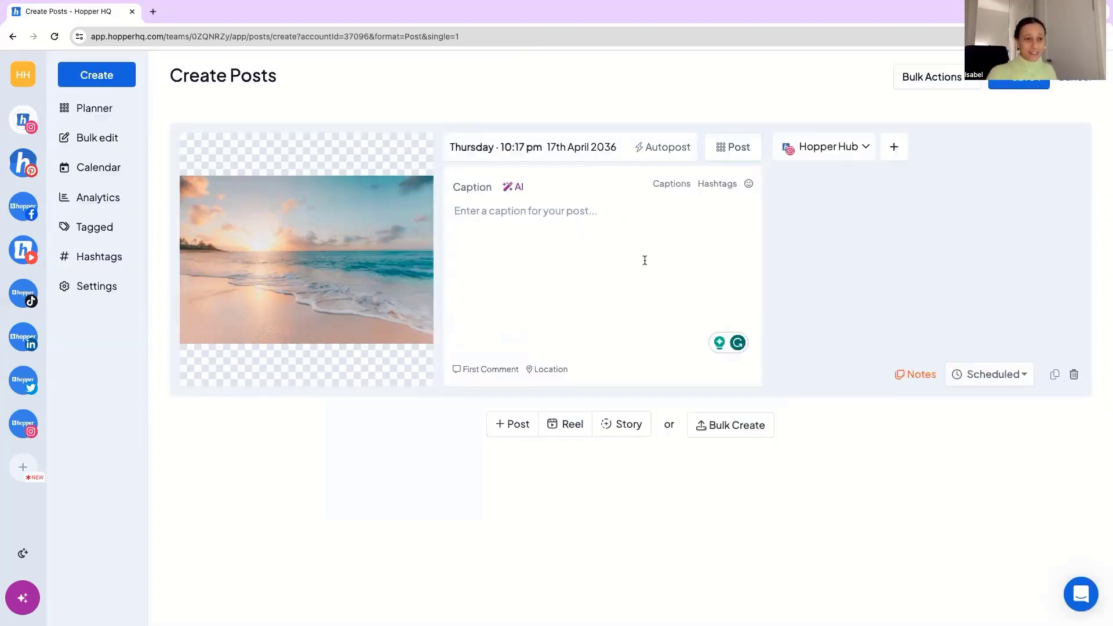
{"action": "mouse_move", "coordinate": [323, 208]}
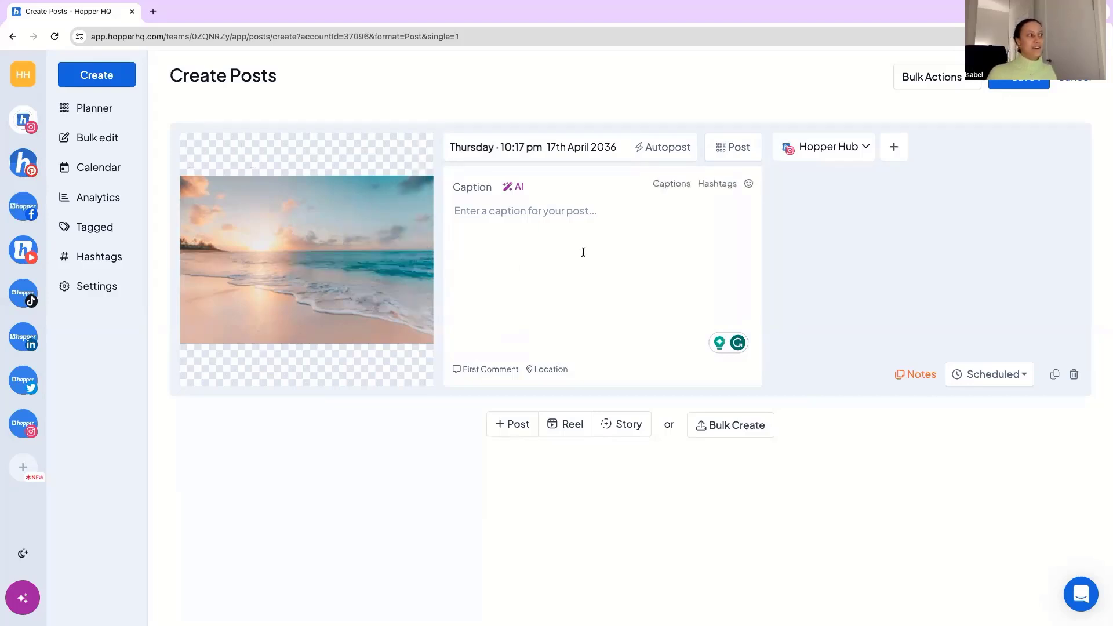
Generate AI captions in a humorous tone and insert "Endless horizons and serene vibes. 🌊 #peacefulmoments" as the post's caption.
{"action": "left_click", "coordinate": [588, 253]}
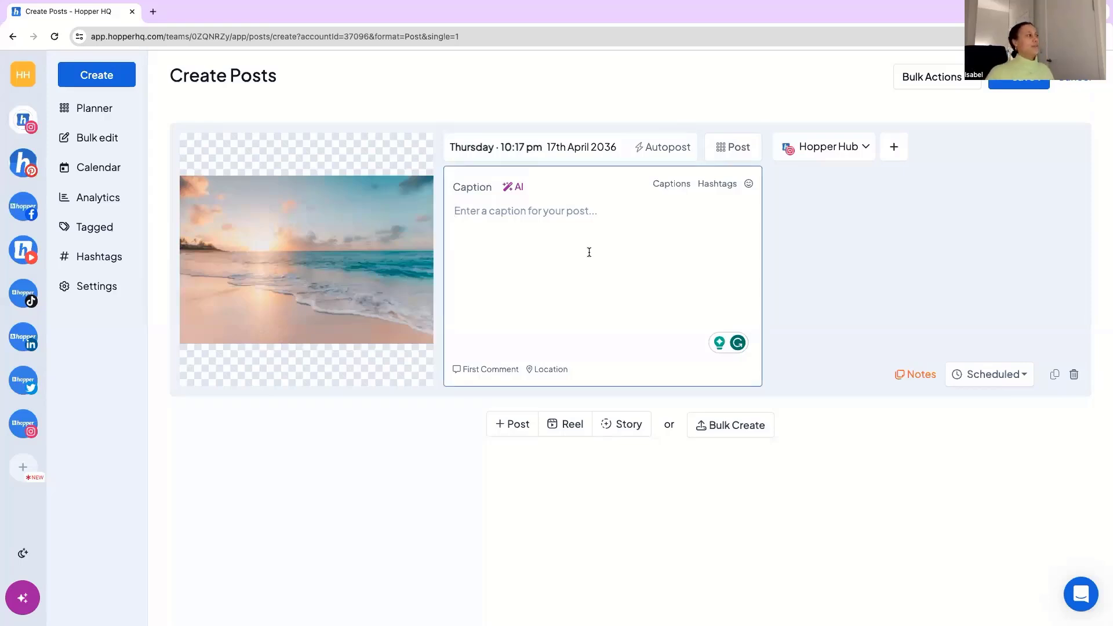
{"action": "left_click", "coordinate": [521, 192]}
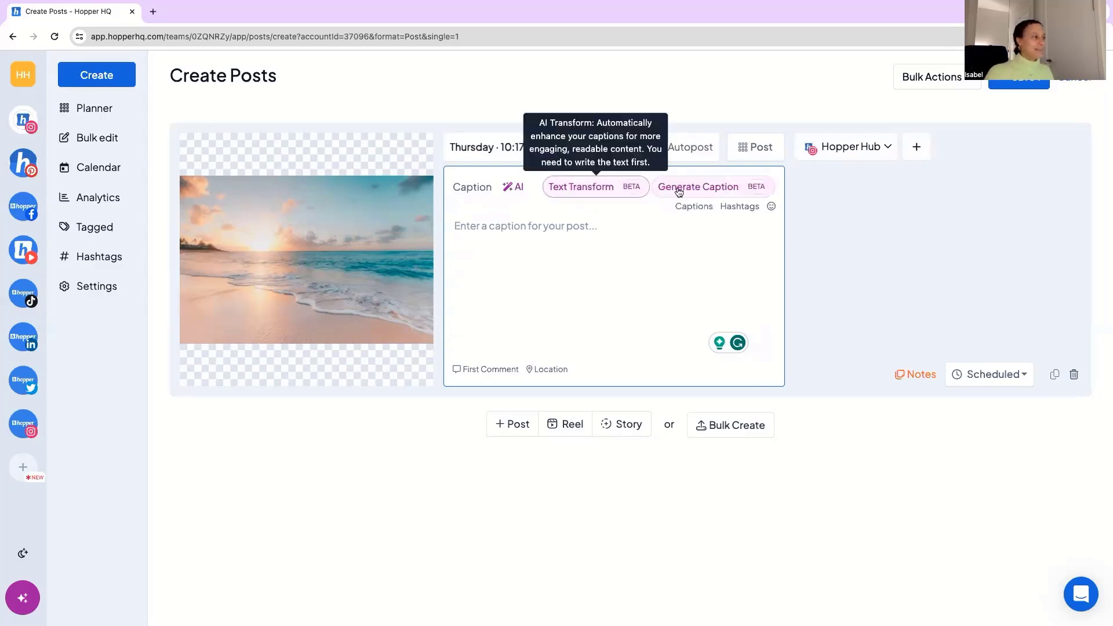
{"action": "left_click", "coordinate": [680, 187]}
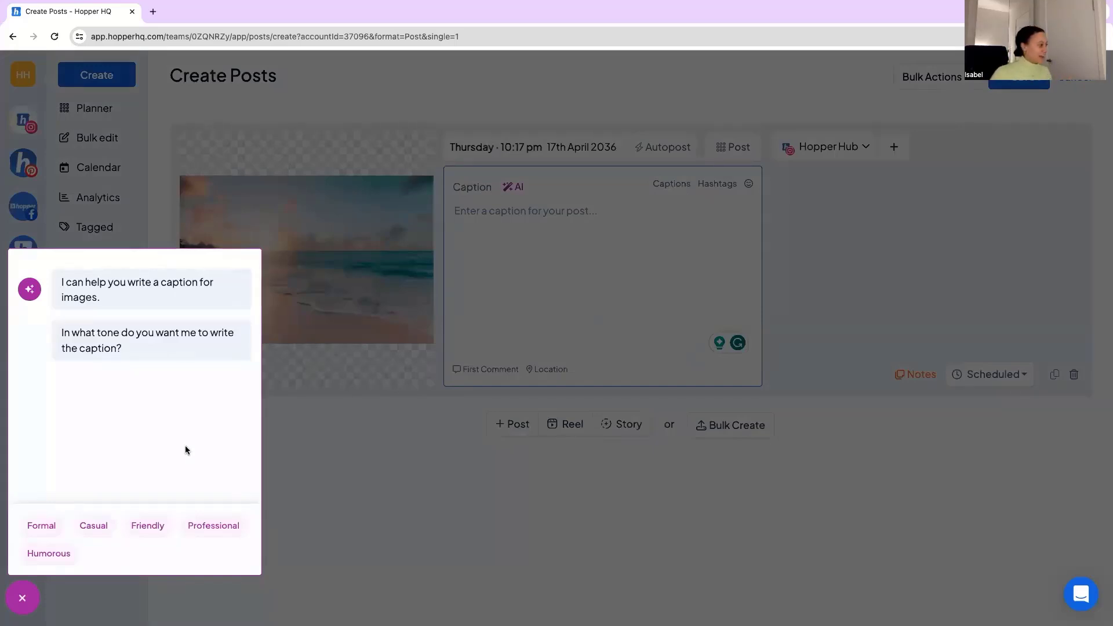
{"action": "left_click", "coordinate": [46, 554]}
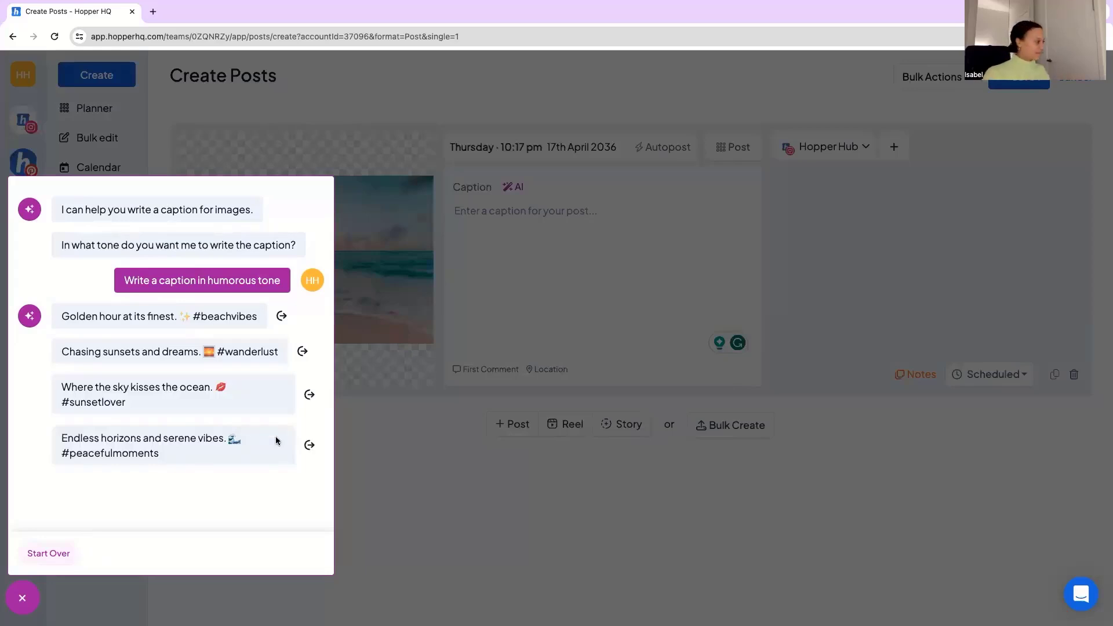
{"action": "left_click", "coordinate": [310, 445]}
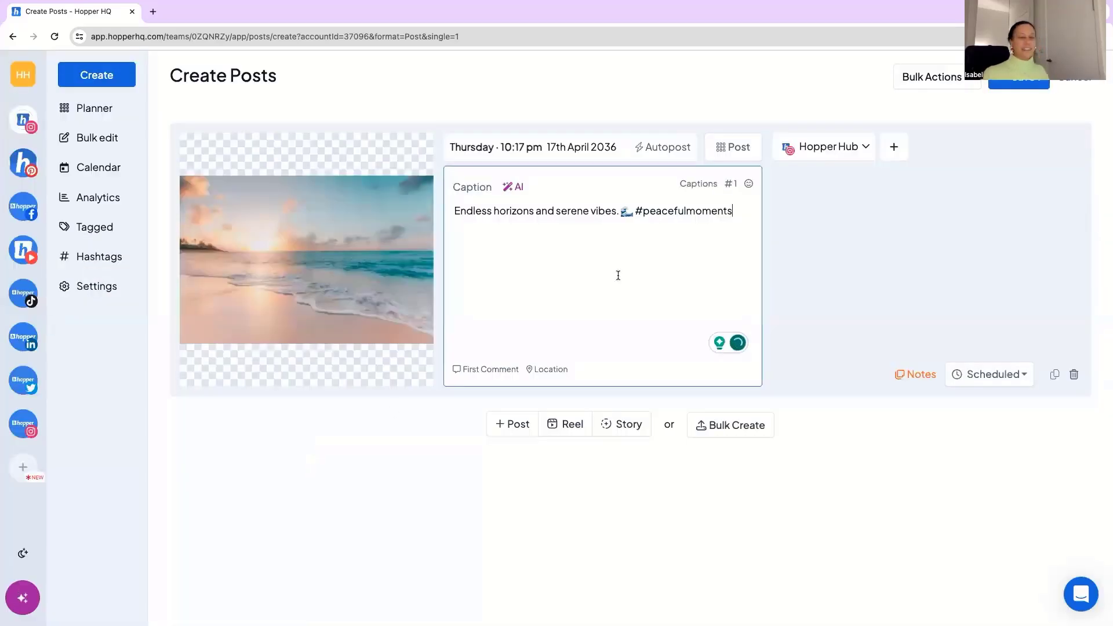
Inspect the title and caption fields for adding a new saved caption, and cancel without saving one.
{"action": "left_click", "coordinate": [699, 185]}
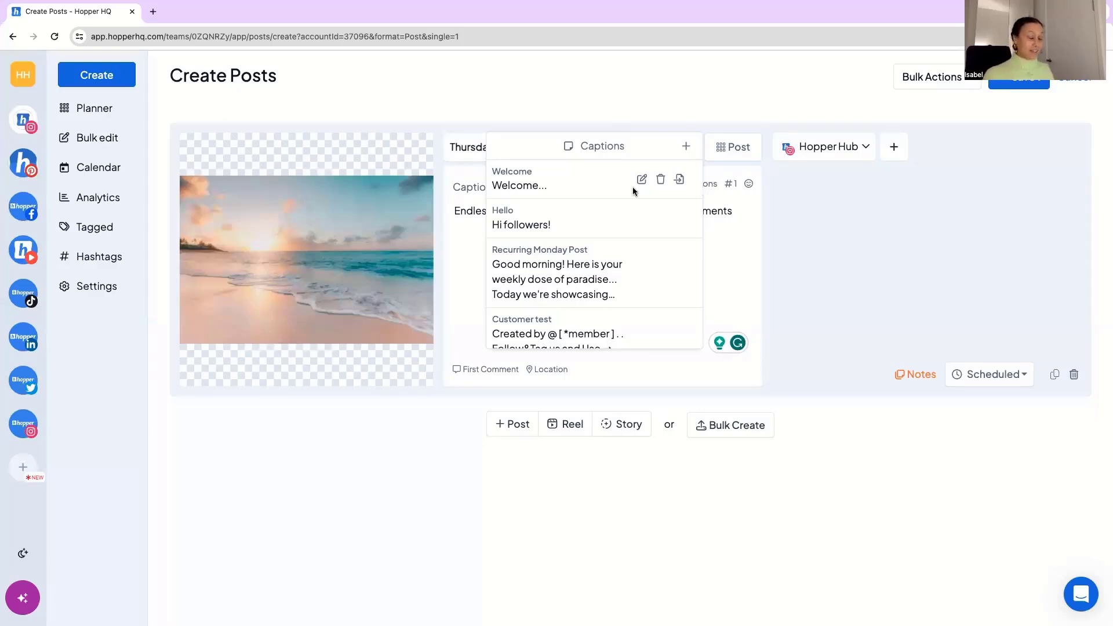
{"action": "left_click", "coordinate": [686, 146]}
{"action": "left_click", "coordinate": [581, 179]}
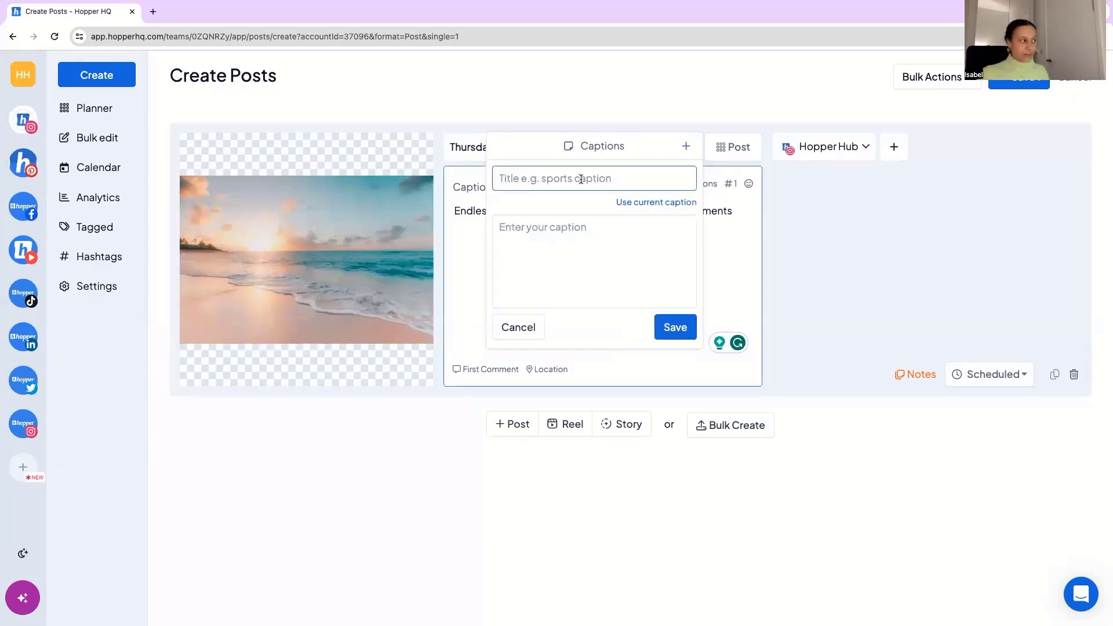
{"action": "left_click", "coordinate": [565, 232]}
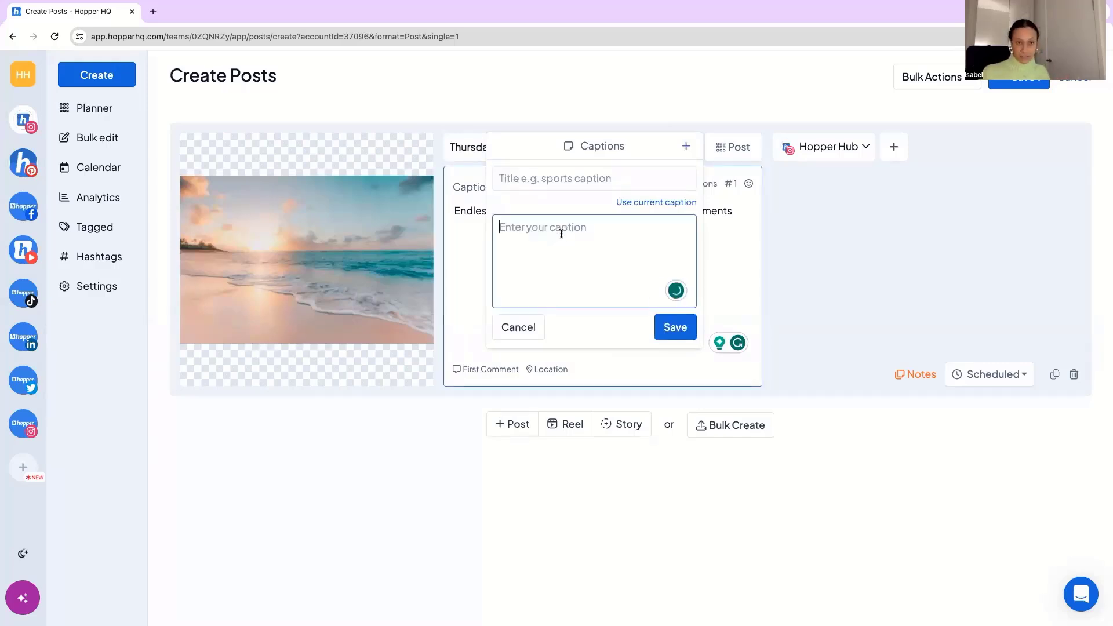
{"action": "left_click", "coordinate": [521, 329]}
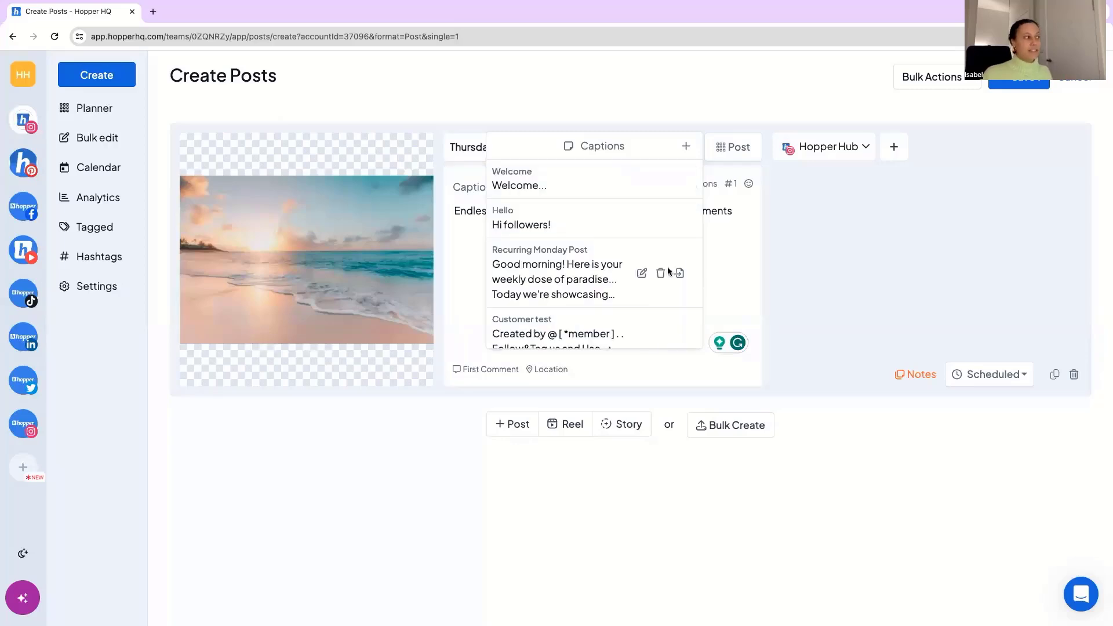
Browse the saved captions through to the Seychelles Holiday hashtags, and close the list without inserting any.
{"action": "scroll", "coordinate": [595, 214], "scroll_direction": "down", "scroll_amount": 2}
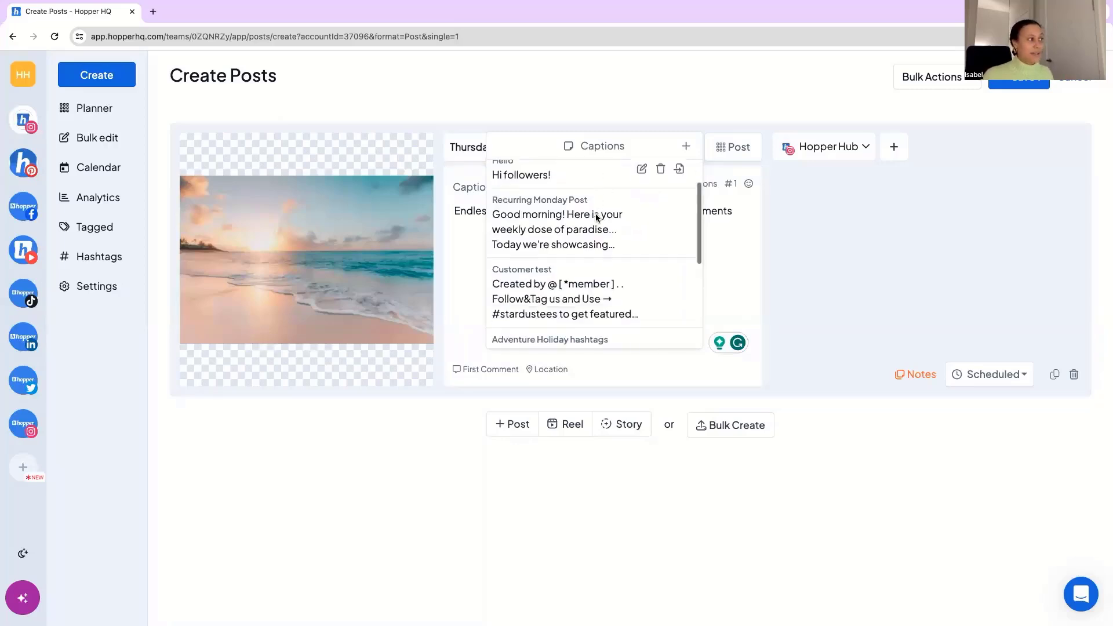
{"action": "scroll", "coordinate": [565, 219], "scroll_direction": "down", "scroll_amount": 5}
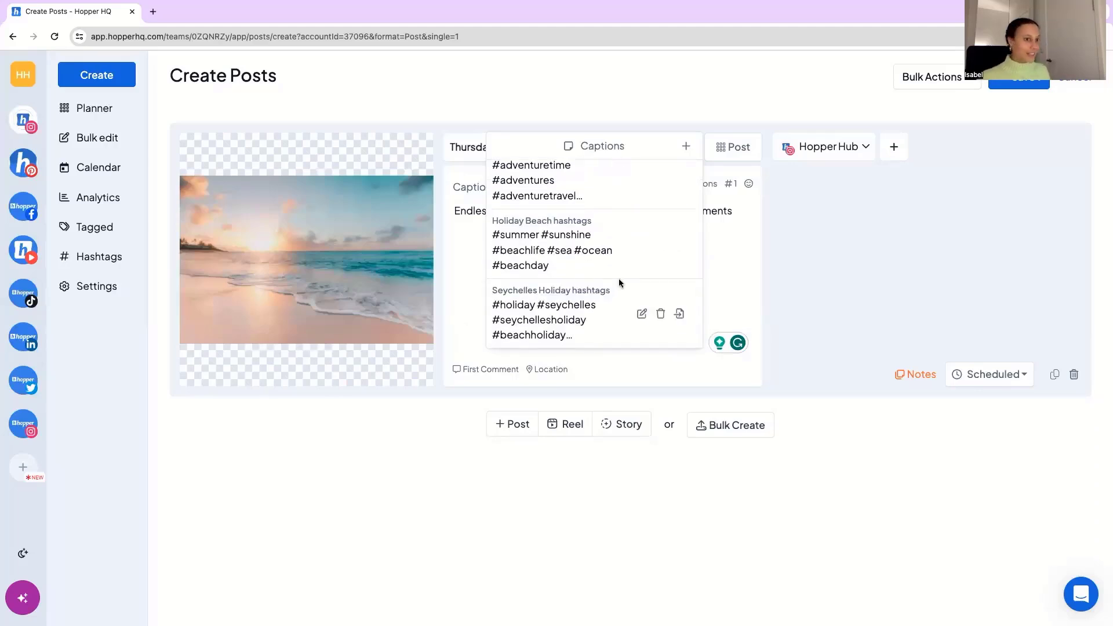
{"action": "scroll", "coordinate": [618, 278], "scroll_direction": "up", "scroll_amount": 5}
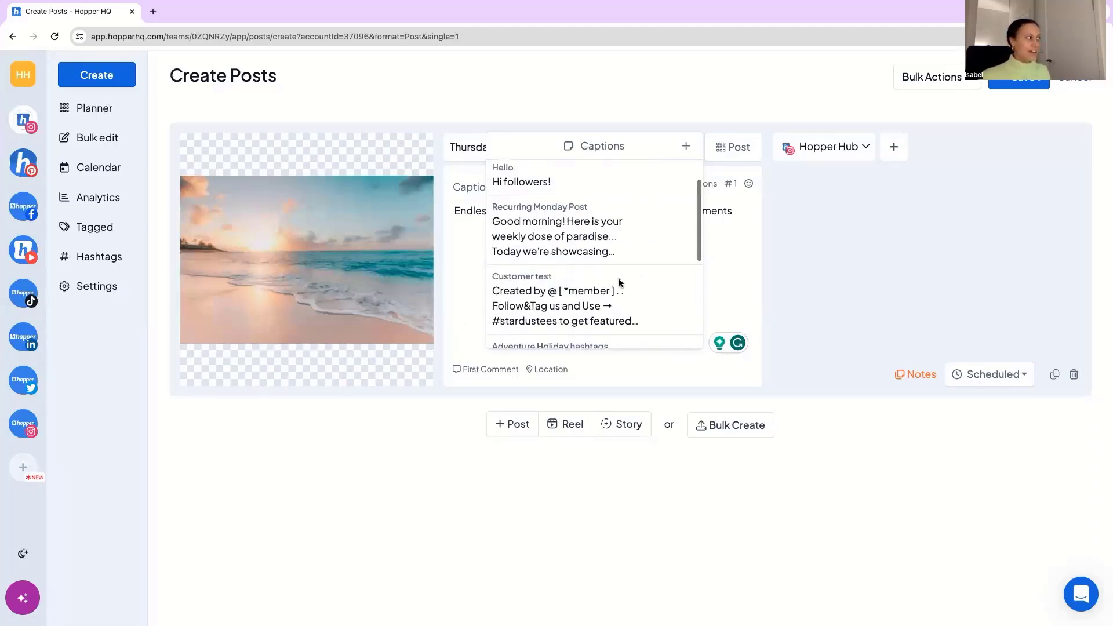
{"action": "left_click", "coordinate": [750, 269]}
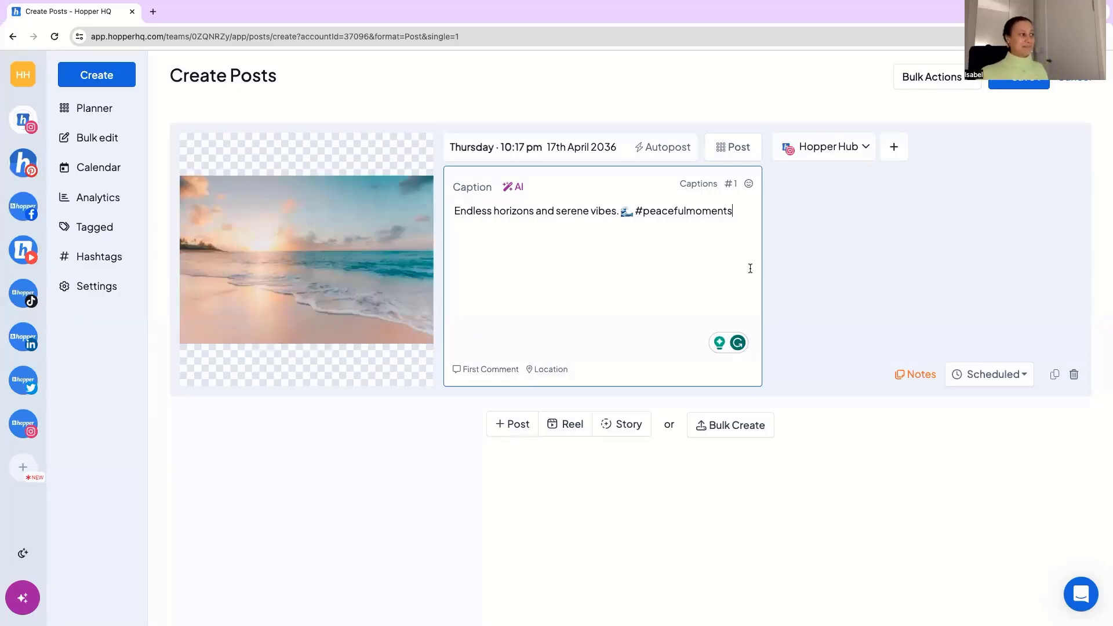
Search for hashtags matching "holiday" from the post's caption.
{"action": "left_click", "coordinate": [730, 184]}
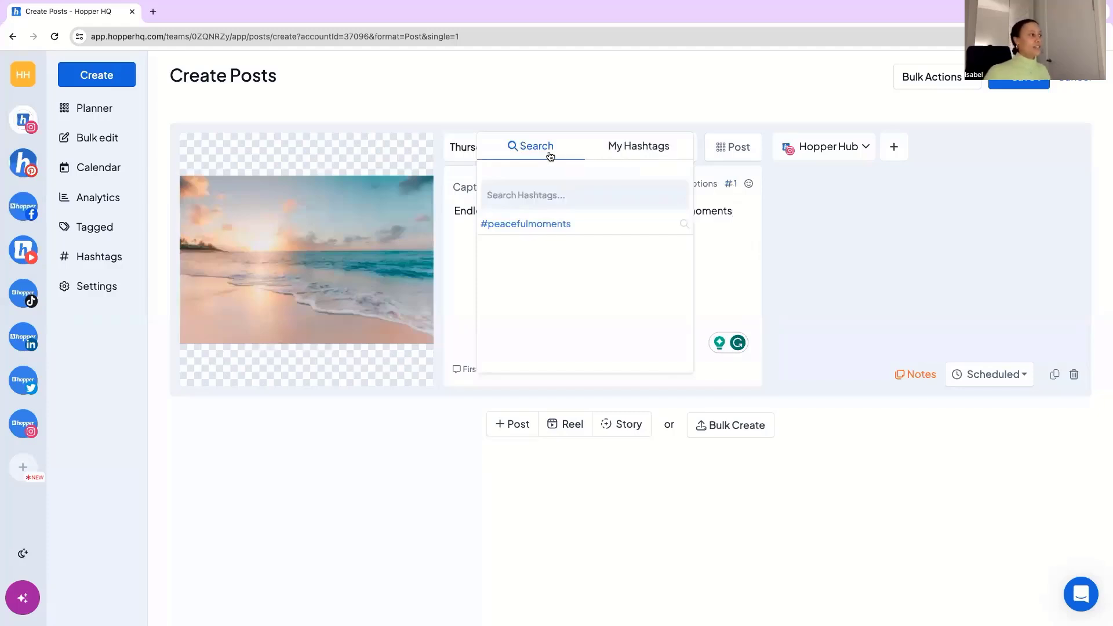
{"action": "left_click", "coordinate": [531, 196]}
{"action": "type", "text": "holiday"}
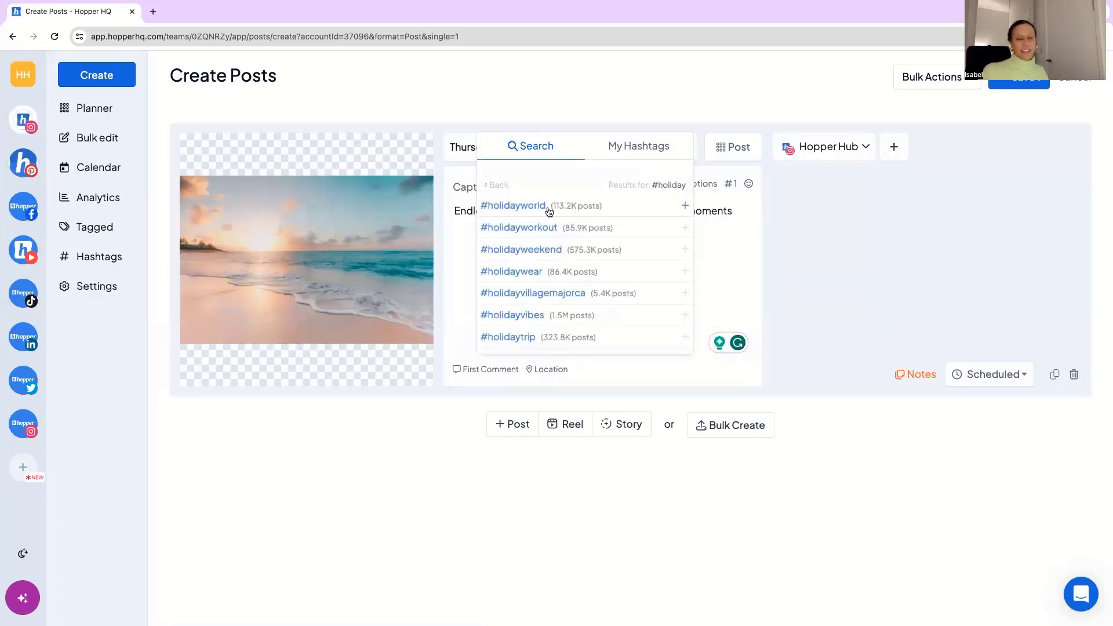
Insert the saved My Travel Hashtag group into the caption, with lines of single dots separating it from the caption text.
{"action": "left_click", "coordinate": [638, 146]}
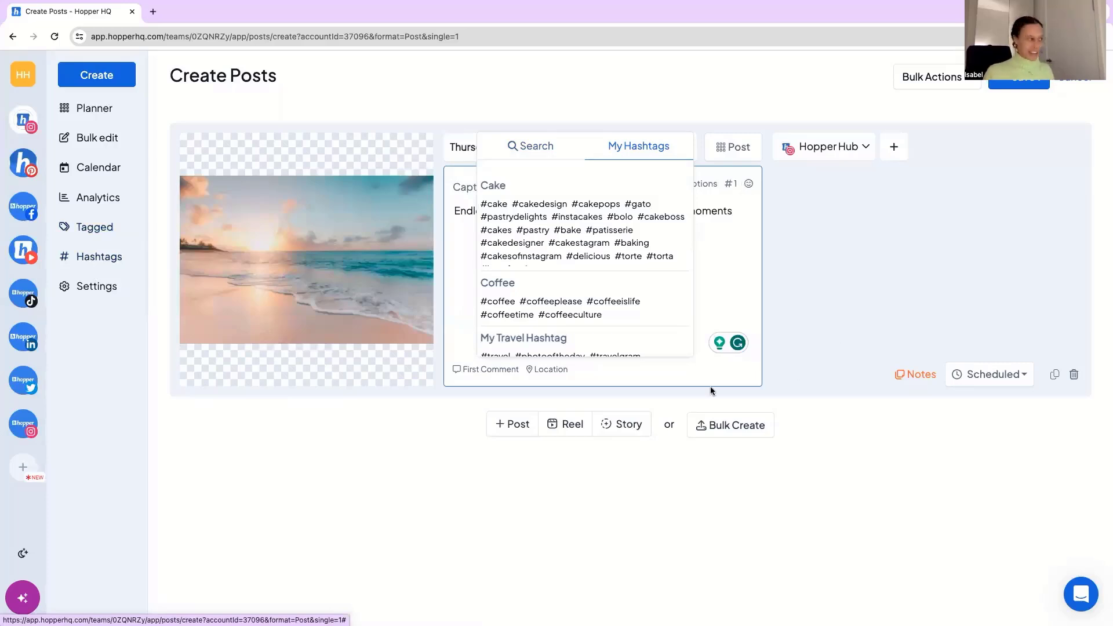
{"action": "mouse_move", "coordinate": [535, 221]}
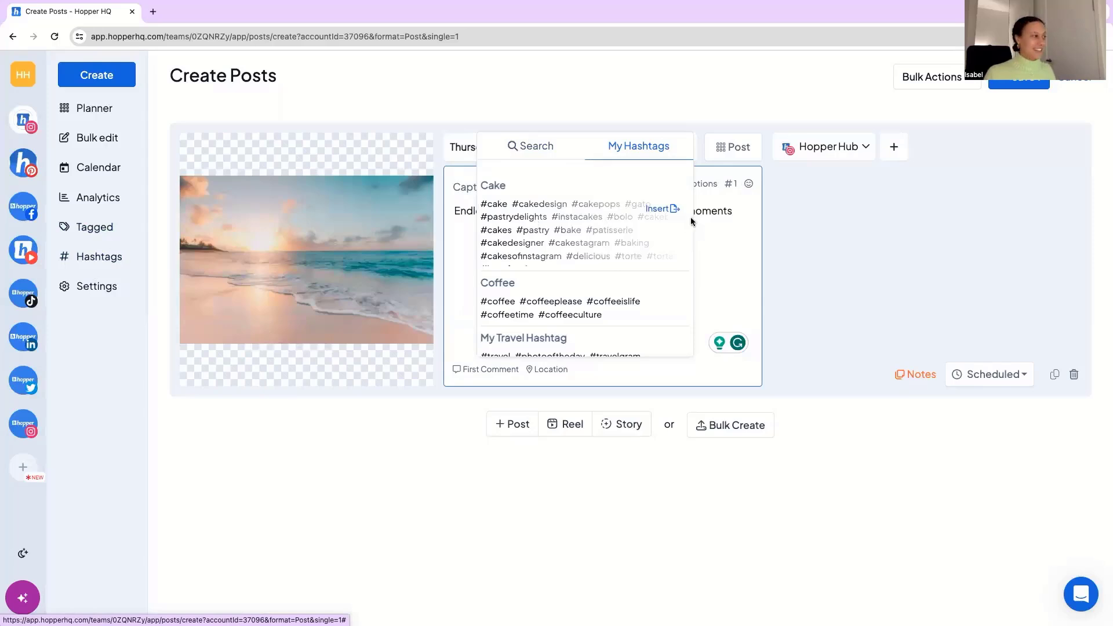
{"action": "scroll", "coordinate": [632, 237], "scroll_direction": "down", "scroll_amount": 3}
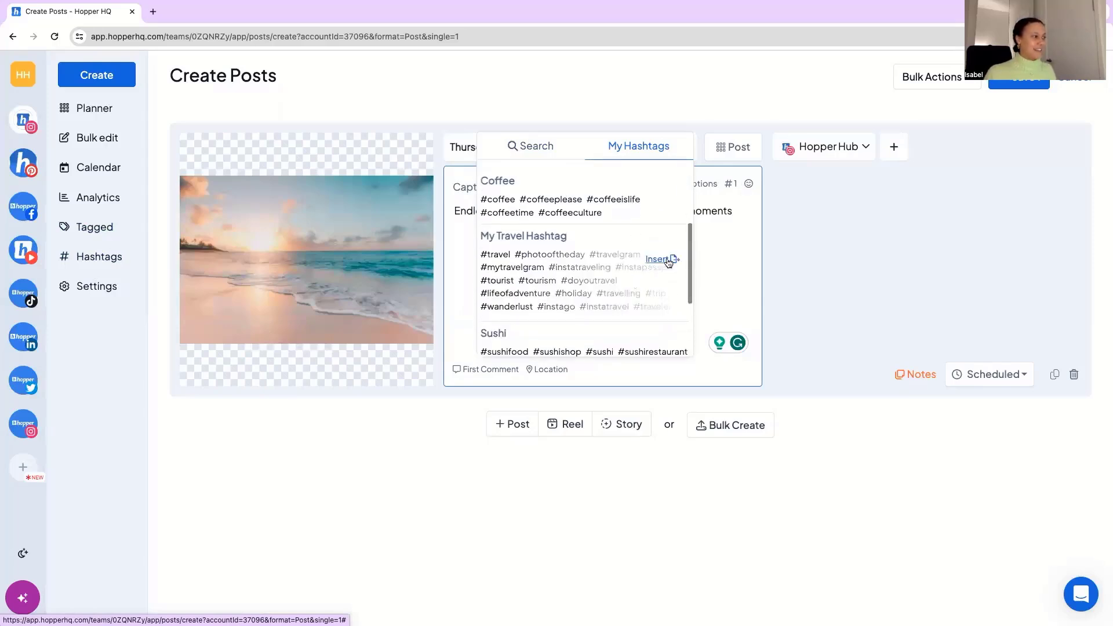
{"action": "left_click", "coordinate": [667, 260]}
{"action": "left_click", "coordinate": [730, 212]}
{"action": "key", "text": "Return"}
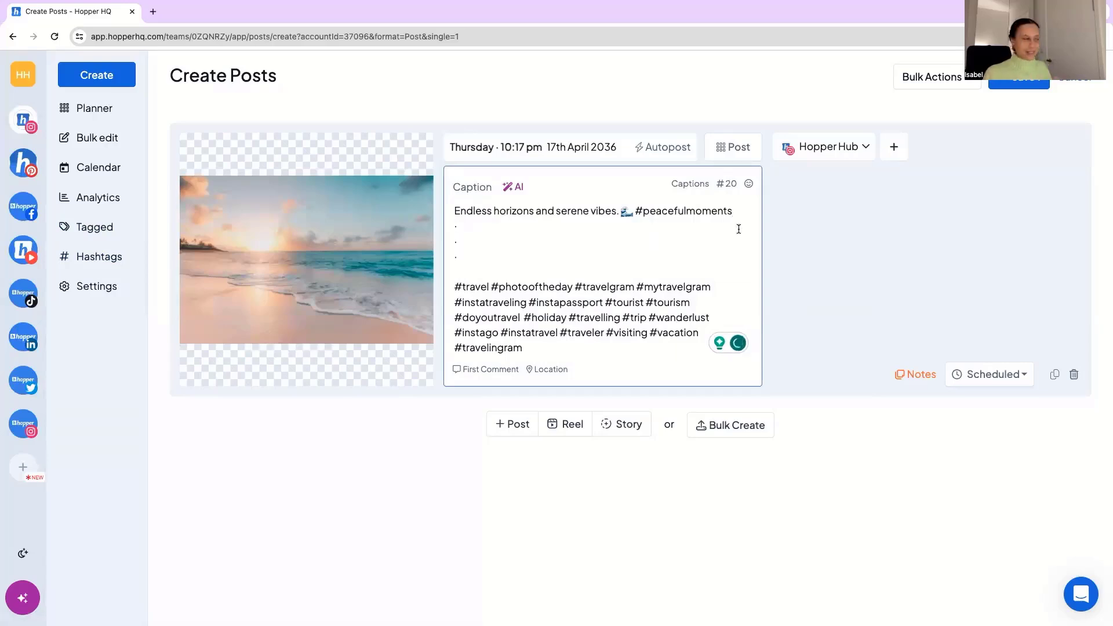
{"action": "type", "text": "."}
Add the first comment and location fields to the post, leaving both empty.
{"action": "left_click", "coordinate": [490, 369]}
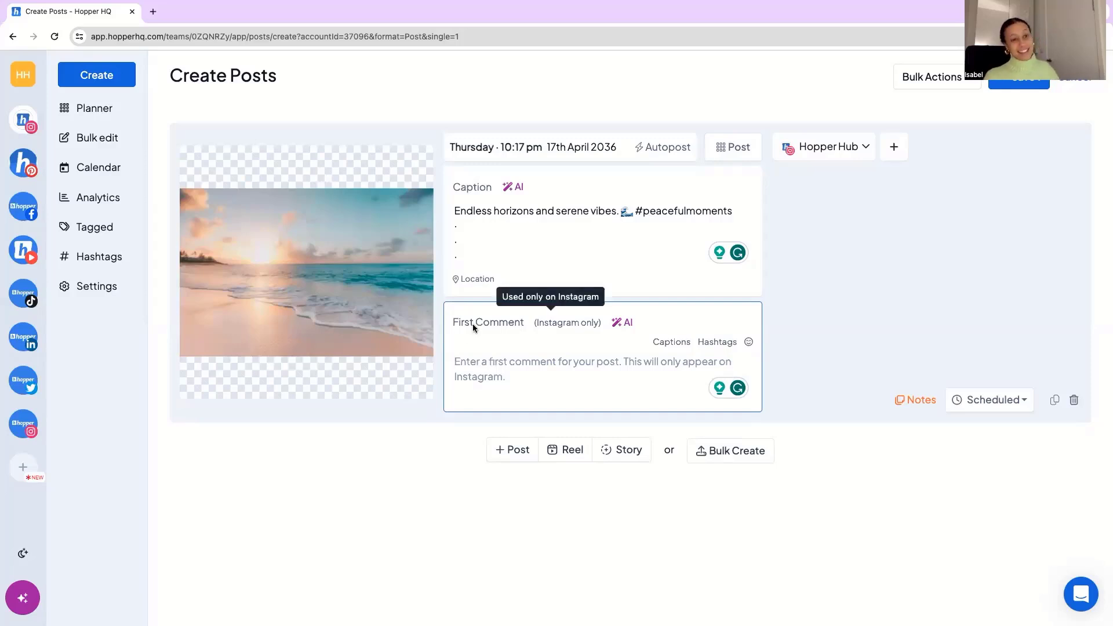
{"action": "left_click", "coordinate": [471, 279]}
{"action": "left_click", "coordinate": [503, 429]}
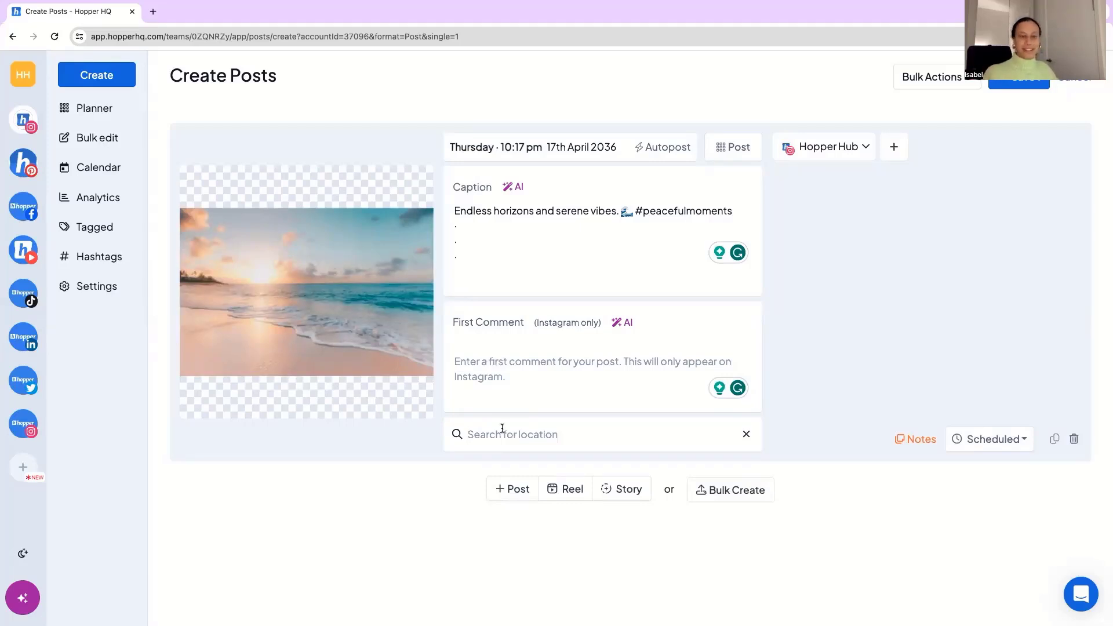
Add all remaining accounts to the post: Facebook, Pinterest, YouTube, TikTok, LinkedIn, Twitter and the Hopper HQ Instagram account.
{"action": "left_click", "coordinate": [896, 148]}
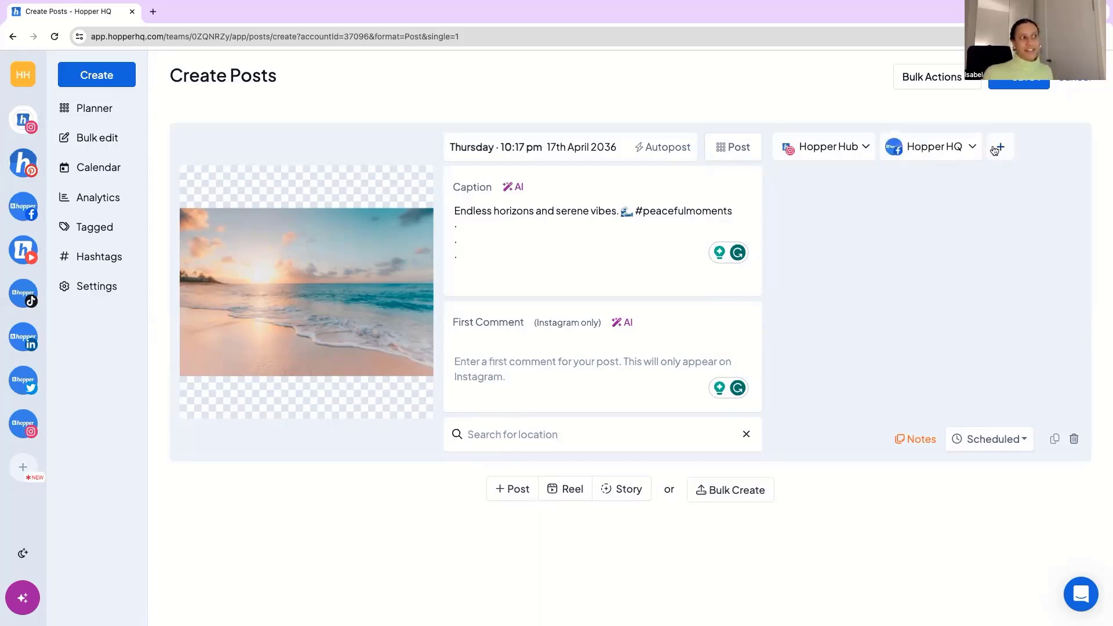
{"action": "left_click", "coordinate": [1002, 151]}
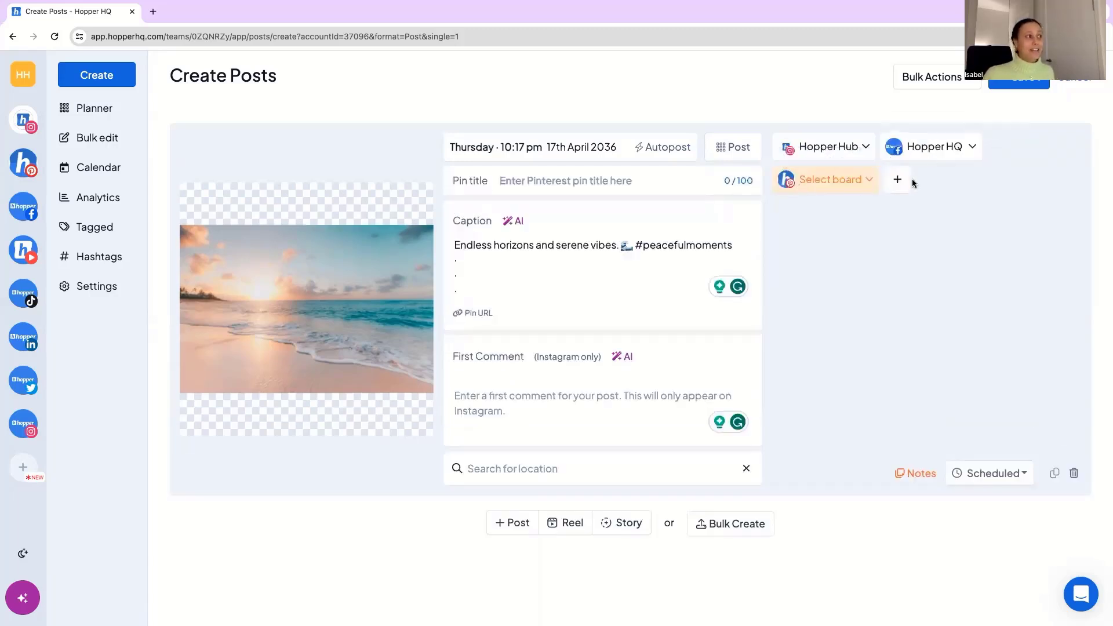
{"action": "left_click", "coordinate": [900, 180]}
{"action": "left_click", "coordinate": [1005, 181]}
{"action": "left_click", "coordinate": [896, 214]}
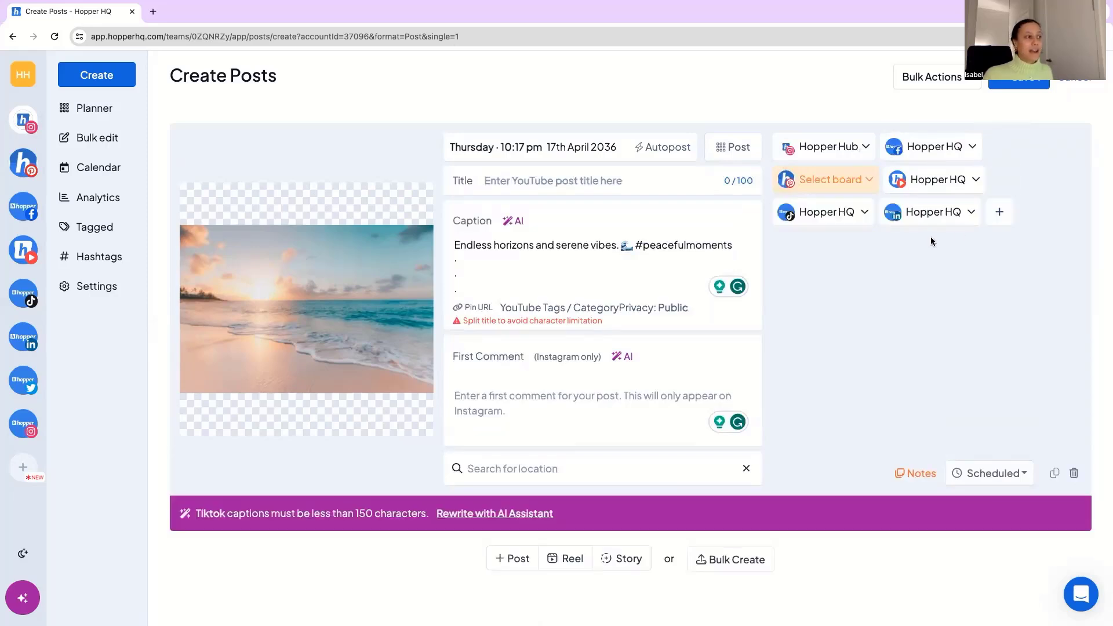
{"action": "left_click", "coordinate": [998, 214]}
{"action": "left_click", "coordinate": [788, 244]}
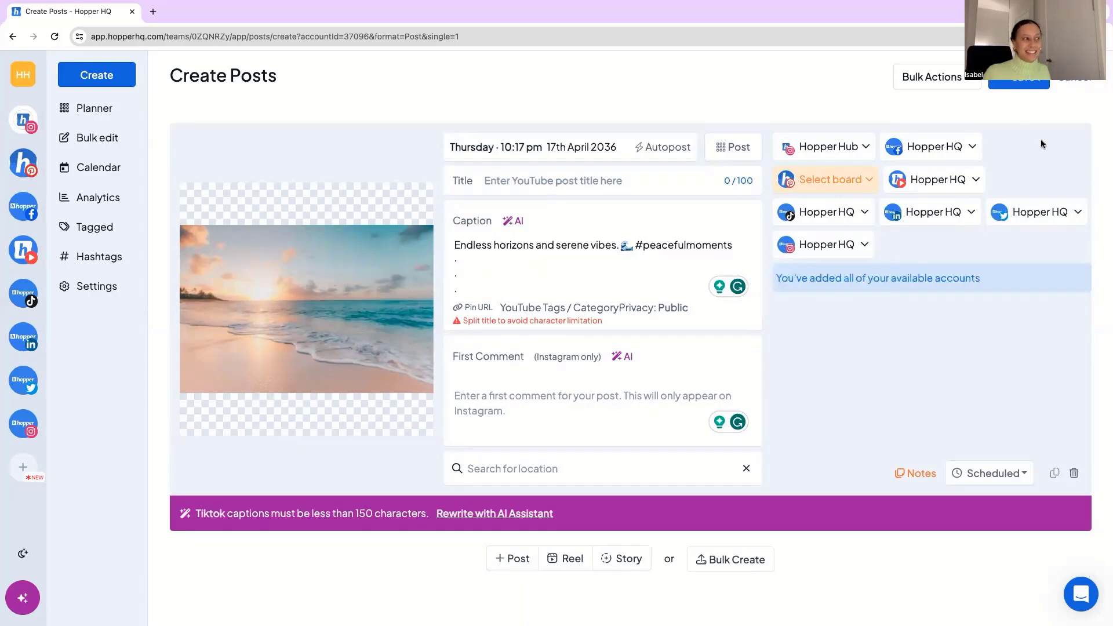
Remove the Hopper HQ Twitter and TikTok accounts from the post, and discard the post without saving.
{"action": "mouse_move", "coordinate": [49, 174]}
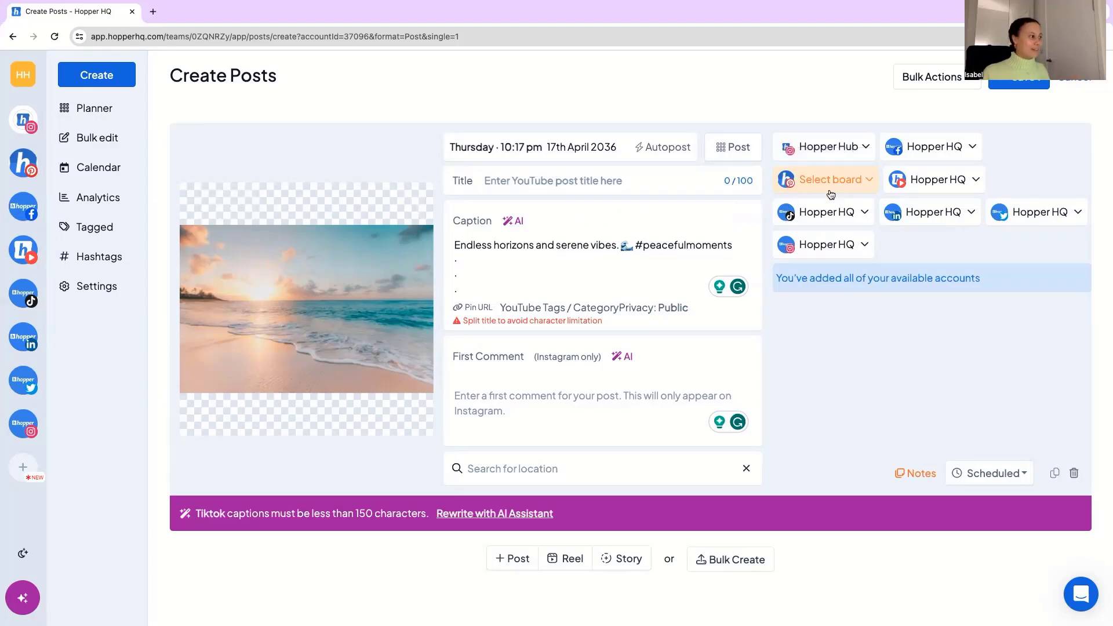
{"action": "left_click", "coordinate": [1030, 214]}
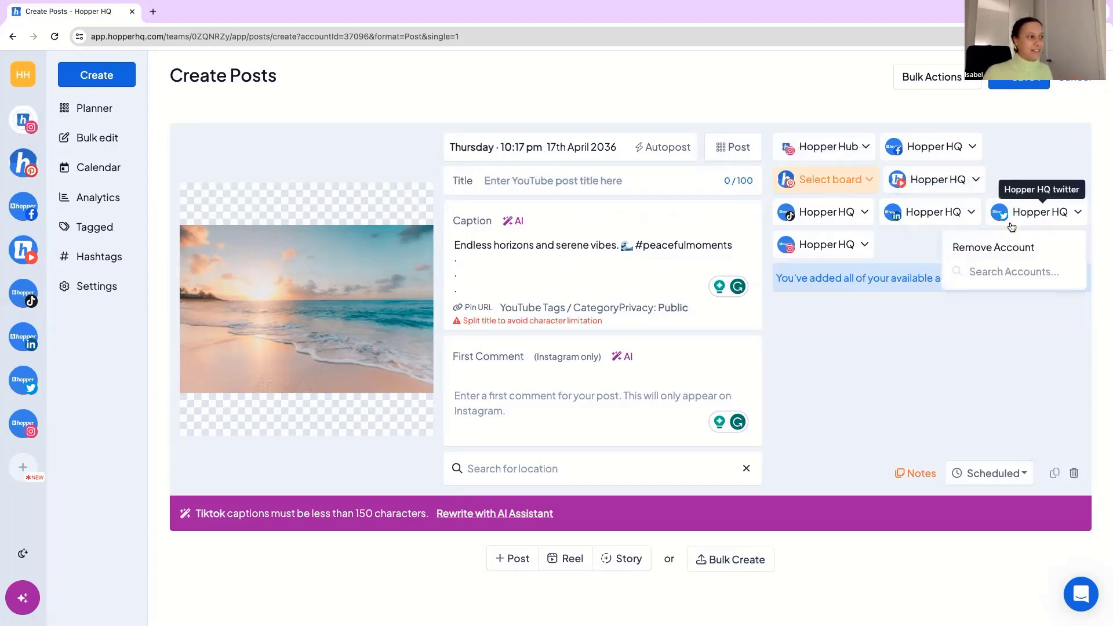
{"action": "left_click", "coordinate": [1002, 247]}
{"action": "left_click", "coordinate": [828, 215]}
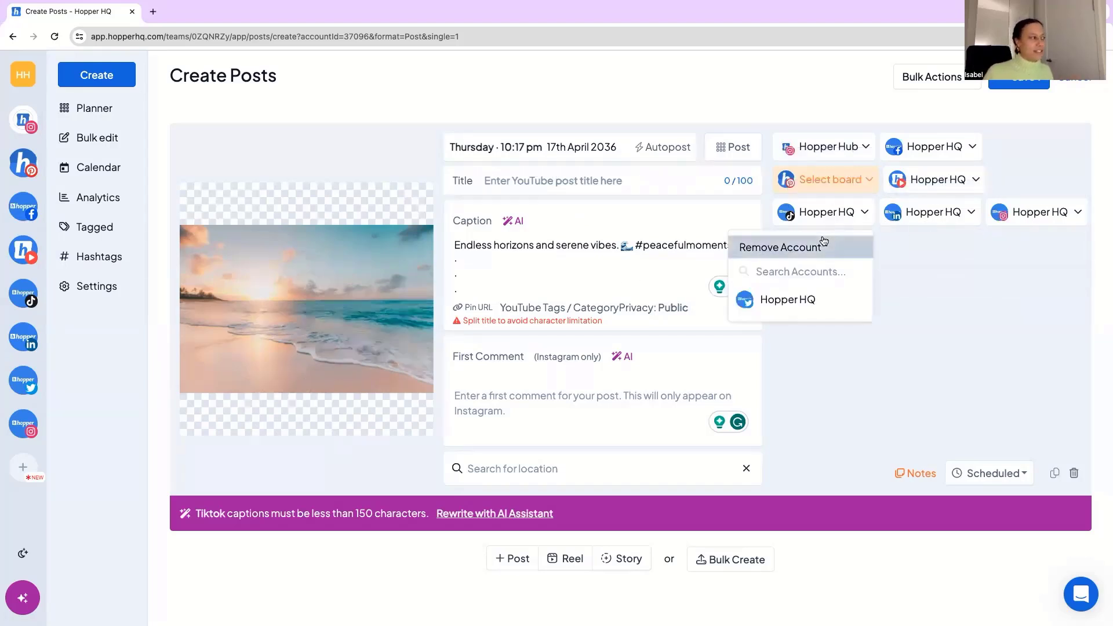
{"action": "left_click", "coordinate": [822, 244]}
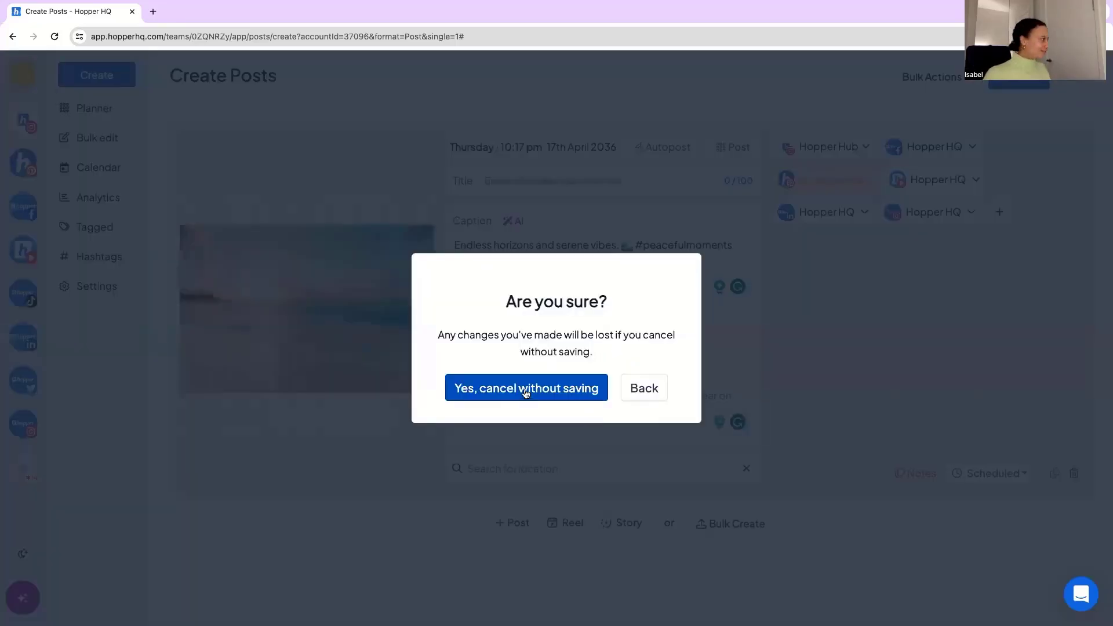
{"action": "left_click", "coordinate": [526, 388]}
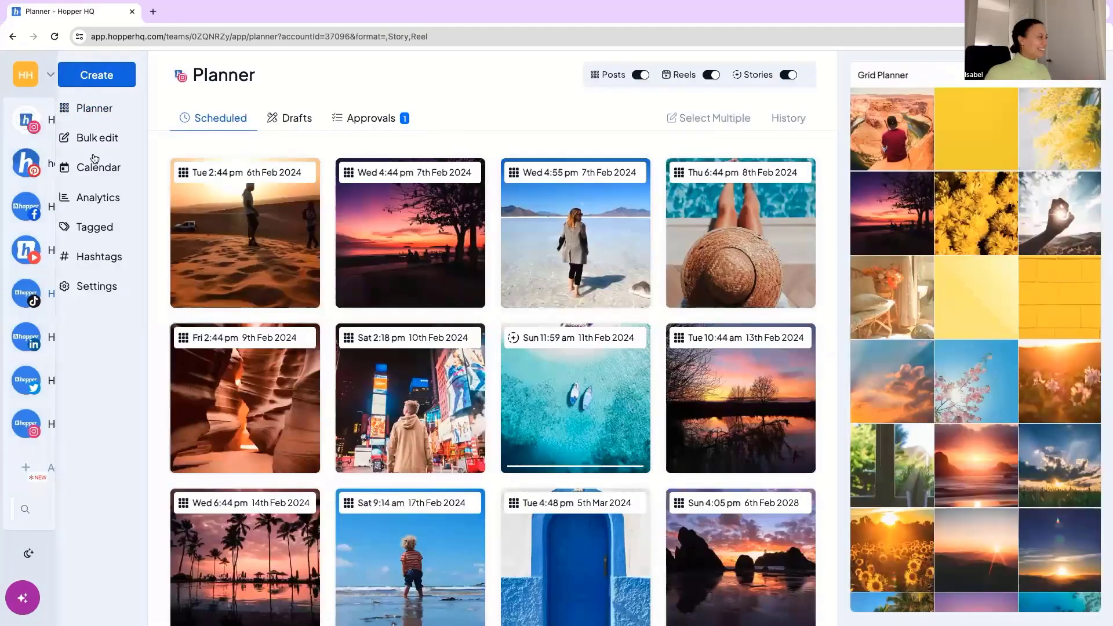
Open the content calendar at February 2024 and review the accounts available for display in it.
{"action": "left_click", "coordinate": [106, 170]}
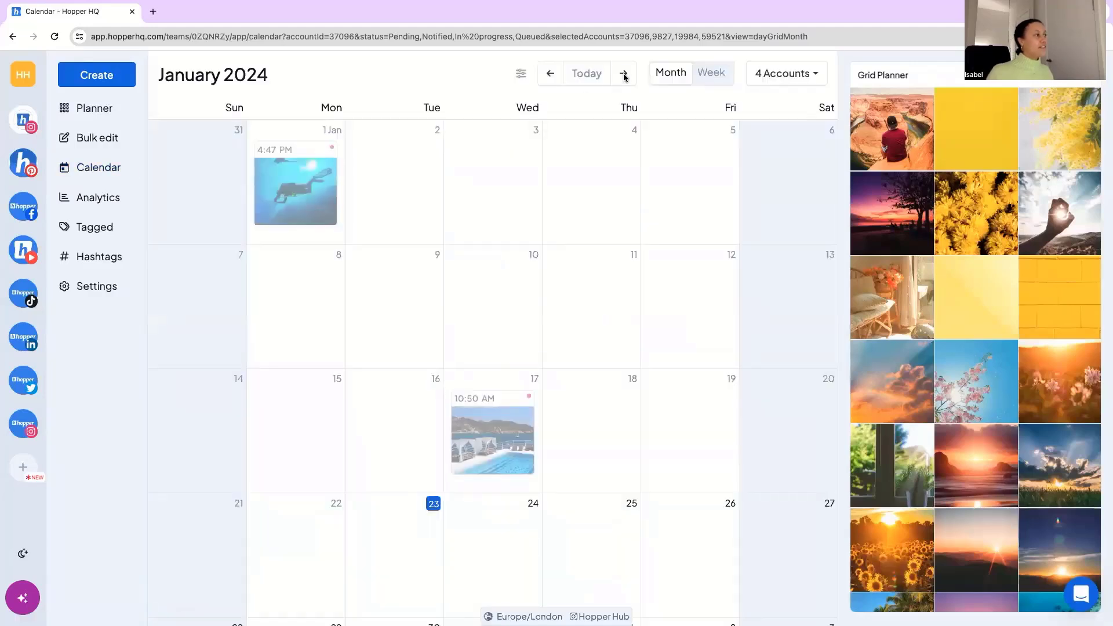
{"action": "left_click", "coordinate": [624, 75]}
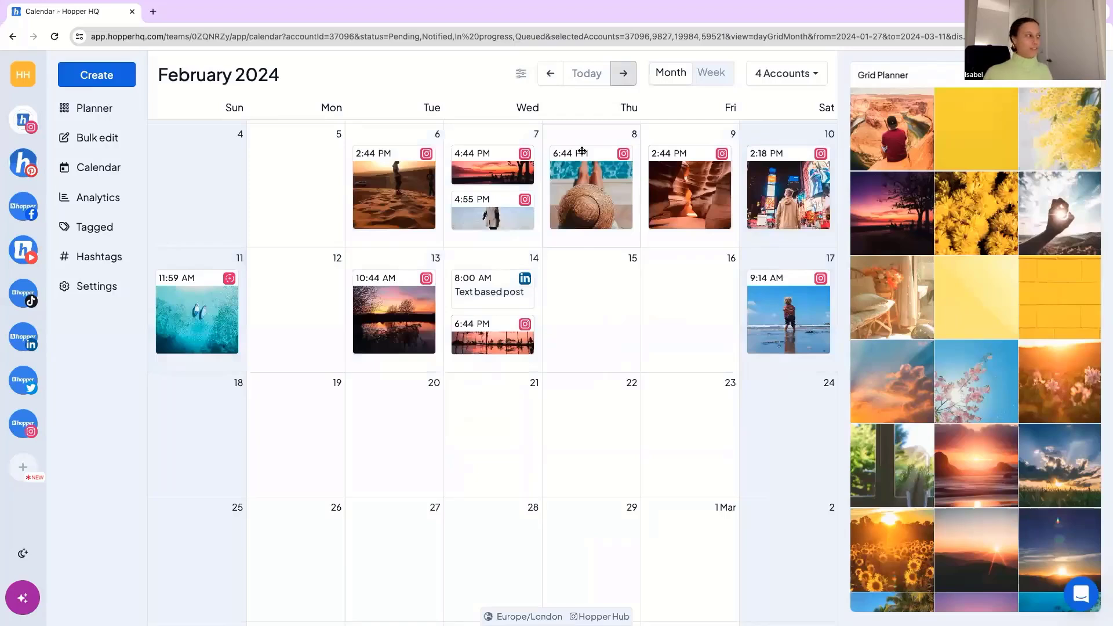
{"action": "left_click", "coordinate": [799, 76]}
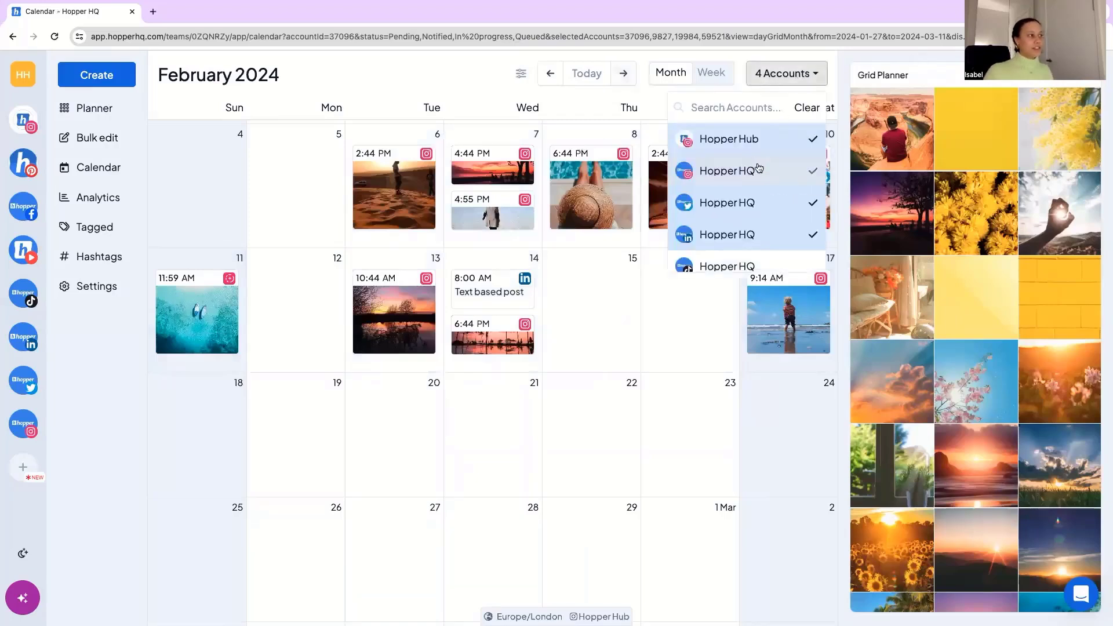
{"action": "scroll", "coordinate": [758, 169], "scroll_direction": "down", "scroll_amount": 3}
{"action": "scroll", "coordinate": [766, 237], "scroll_direction": "up", "scroll_amount": 3}
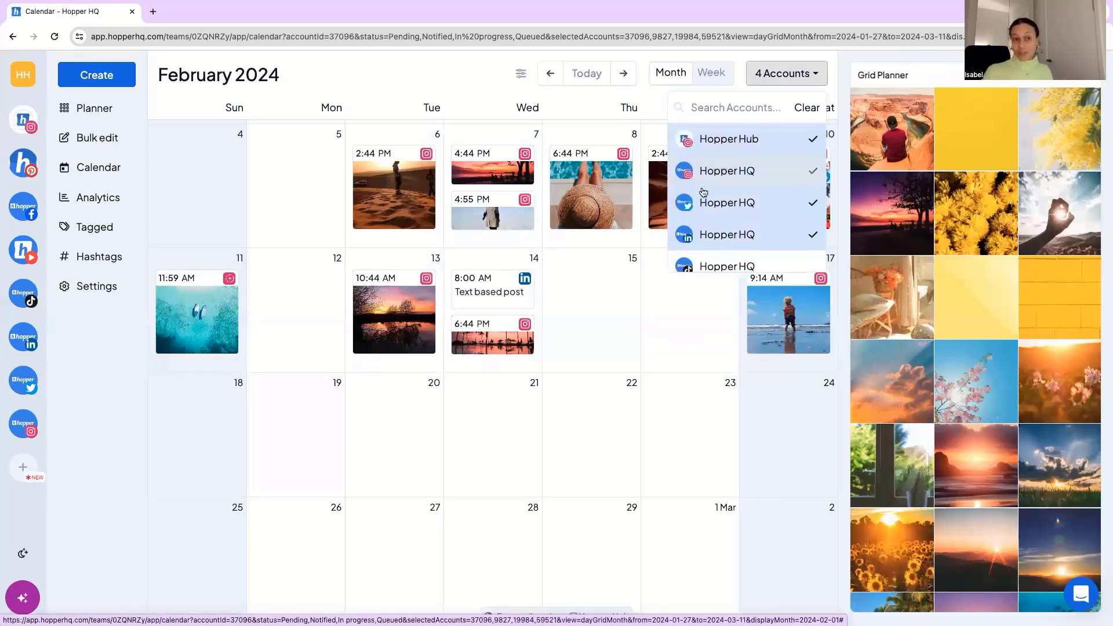
Open a blank post for 15 February and close it without creating it, and review the calendar's status and format filters.
{"action": "left_click", "coordinate": [620, 291]}
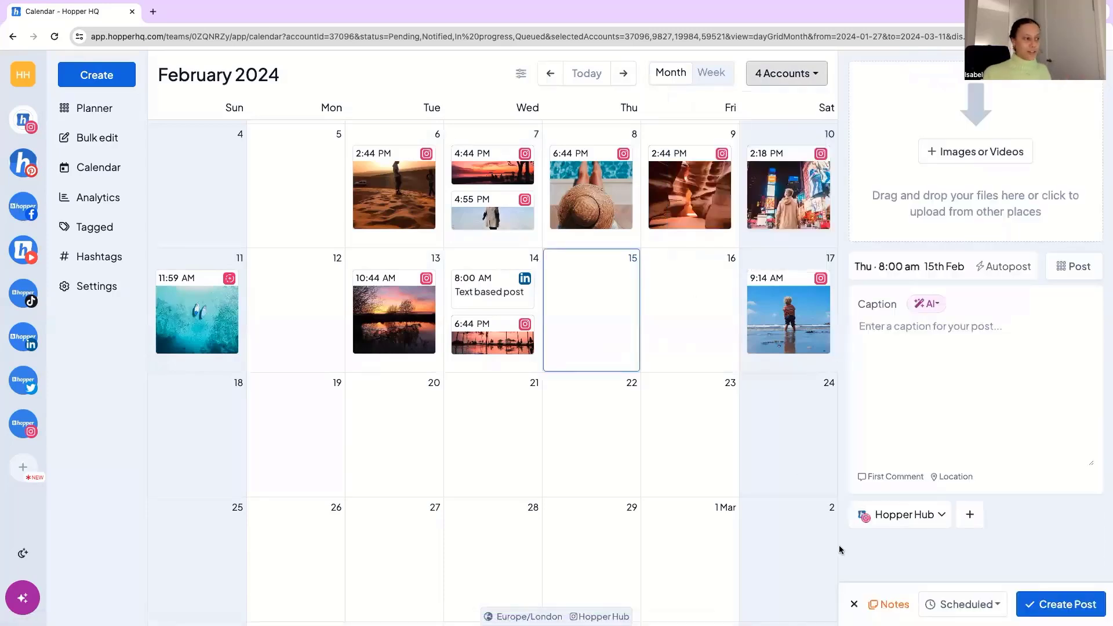
{"action": "left_click", "coordinate": [854, 604]}
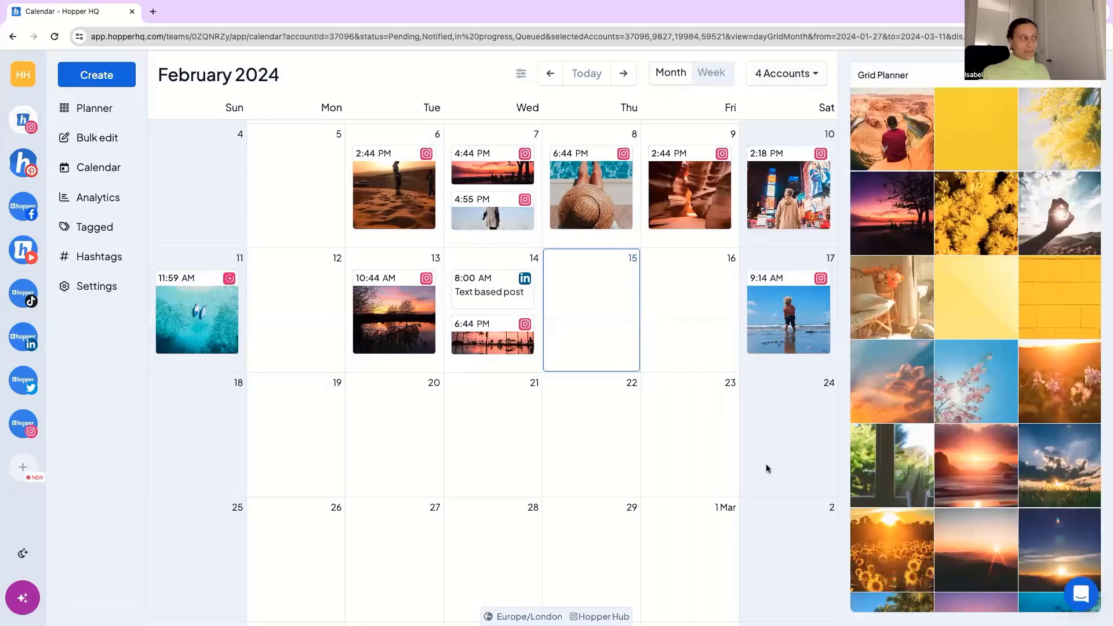
{"action": "left_click", "coordinate": [519, 74]}
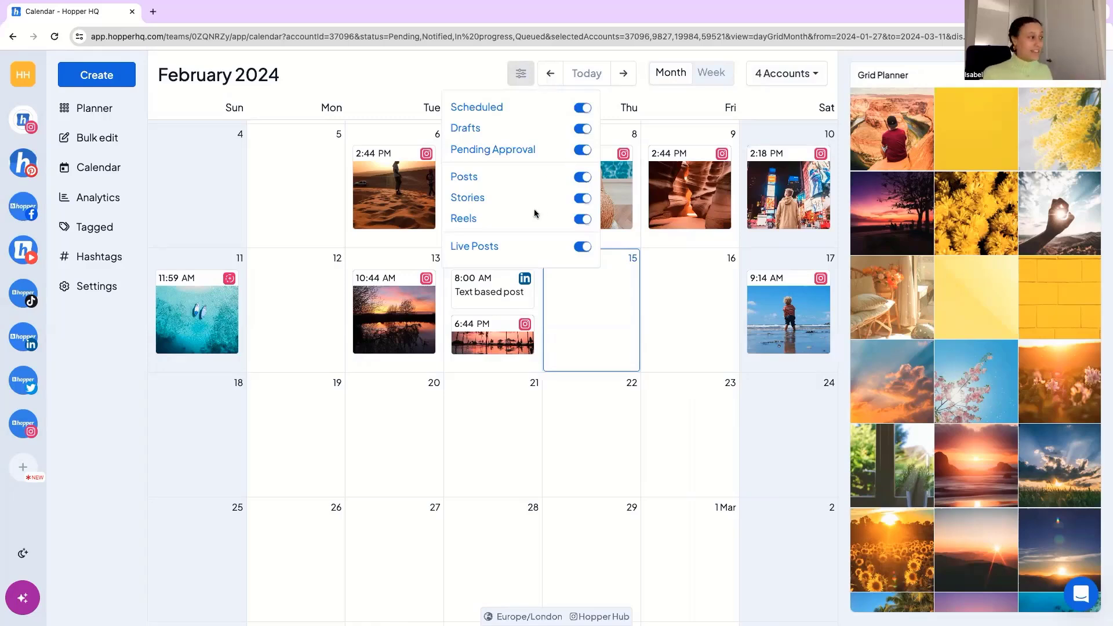
{"action": "left_click", "coordinate": [517, 77]}
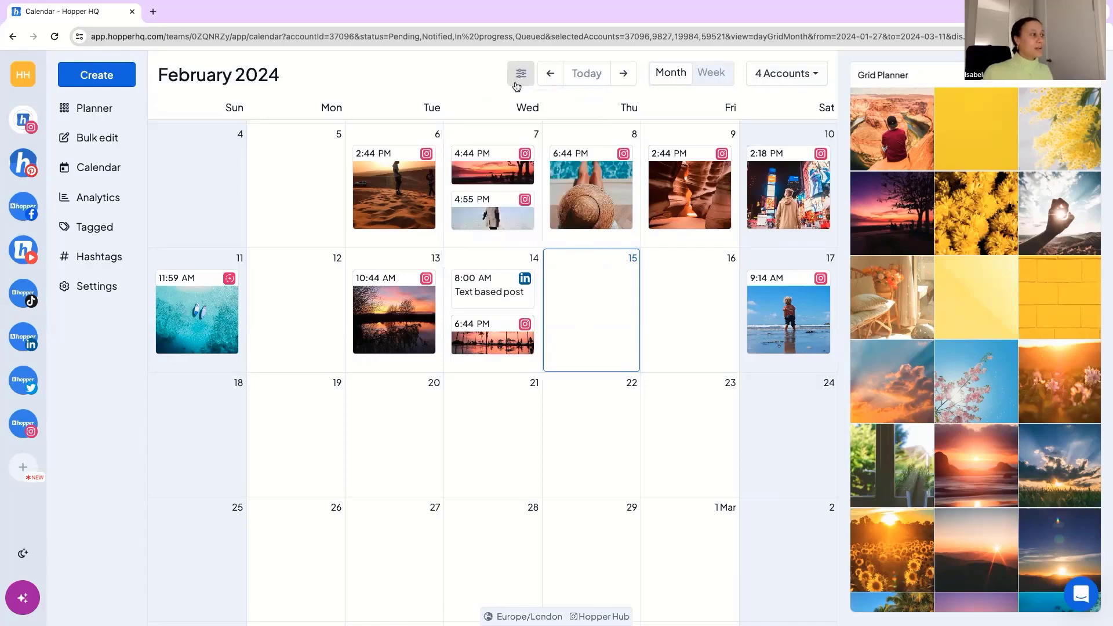
Inspect the details of the "Holiday mode activated" post on 8 February, and close it without saving.
{"action": "left_click", "coordinate": [591, 209]}
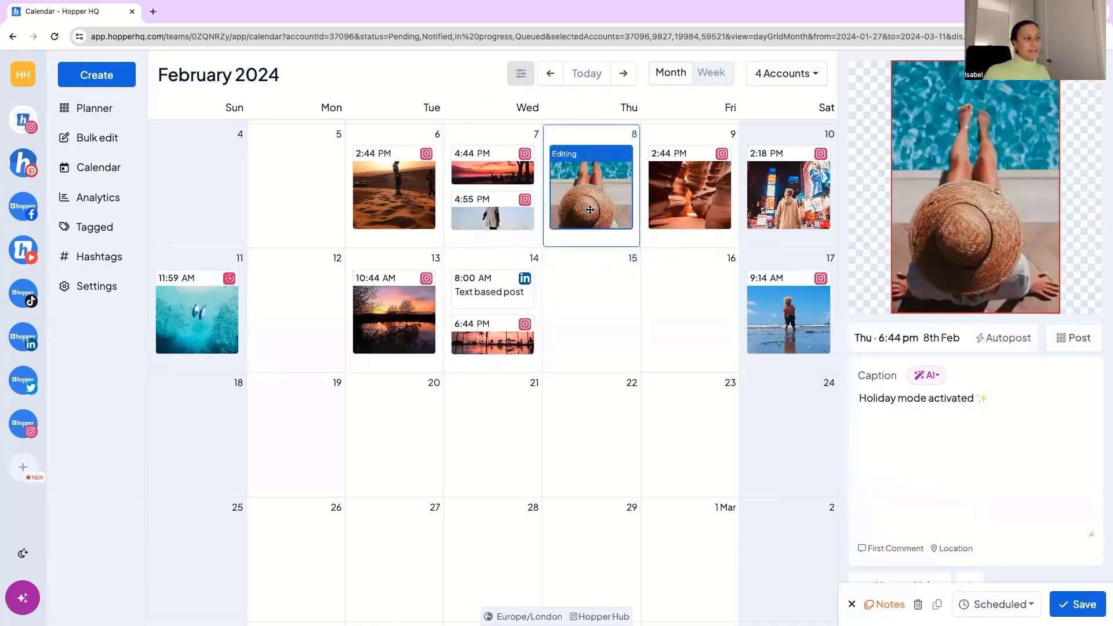
{"action": "scroll", "coordinate": [932, 387], "scroll_direction": "down", "scroll_amount": 1}
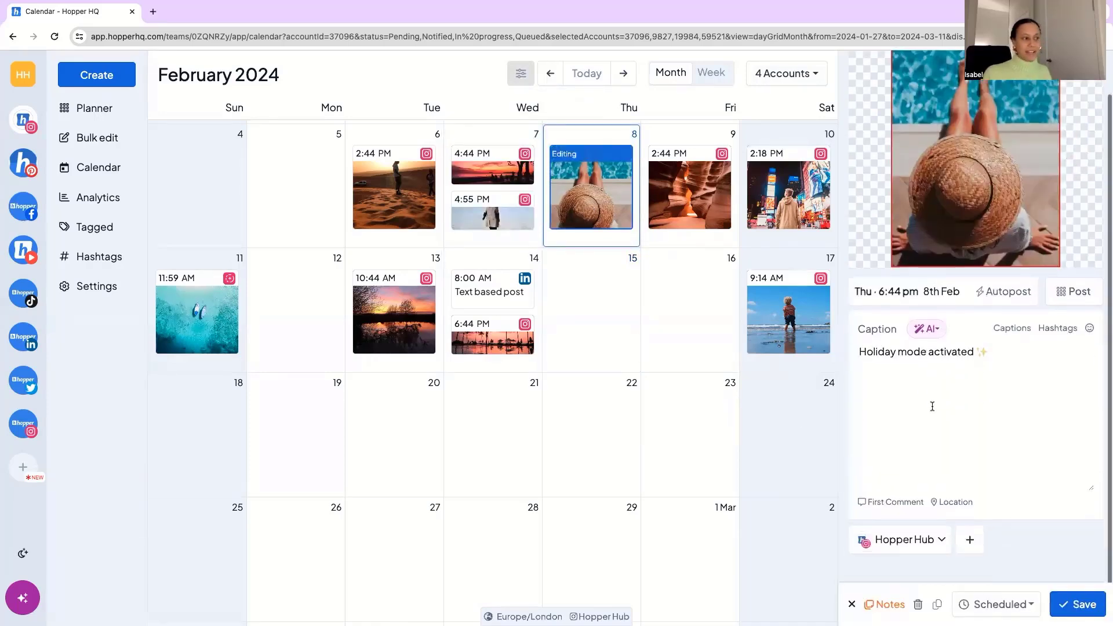
{"action": "left_click", "coordinate": [852, 604]}
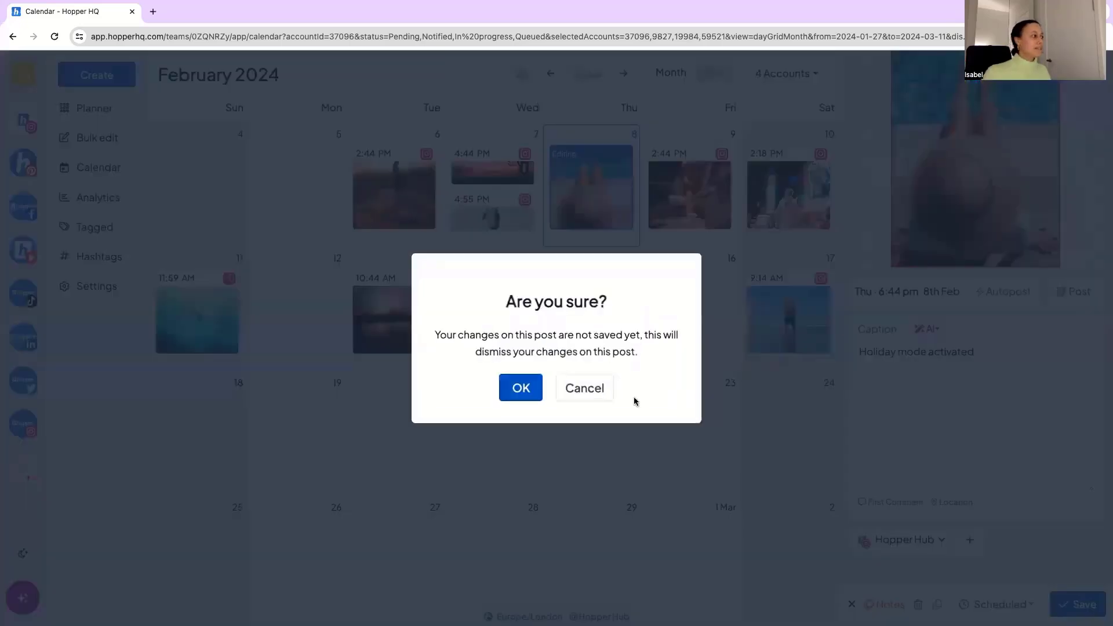
{"action": "left_click", "coordinate": [522, 386]}
Reschedule the 10:44 am sunset post from 13 to 22 February, and leave 16 February without a new post.
{"action": "left_click_drag", "start_coordinate": [382, 354], "coordinate": [605, 449]}
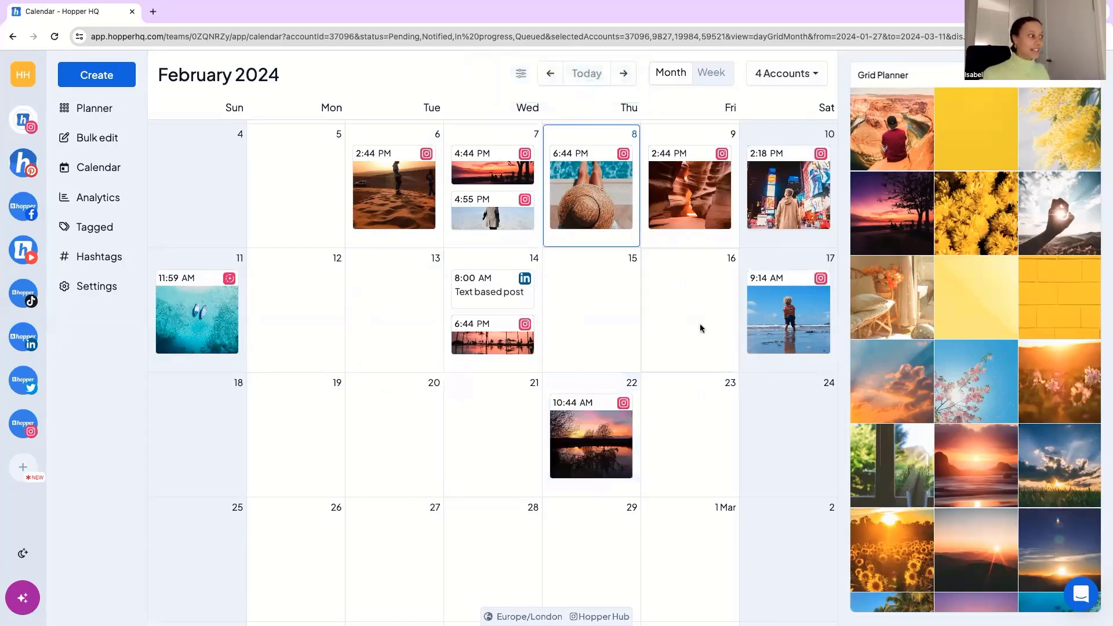
{"action": "left_click", "coordinate": [685, 304]}
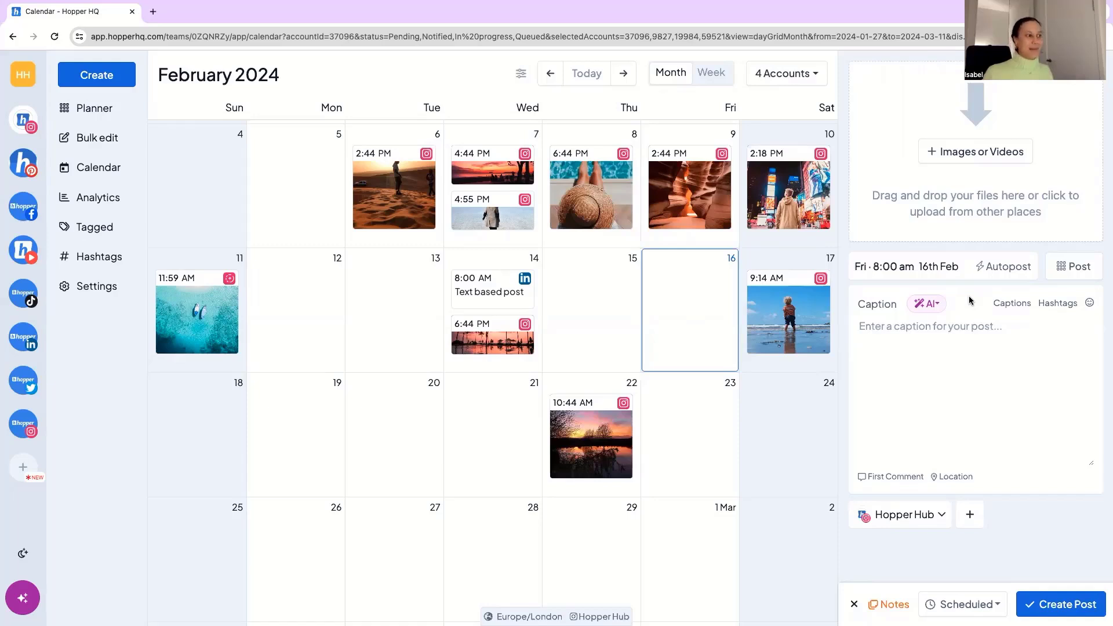
{"action": "left_click", "coordinate": [854, 605]}
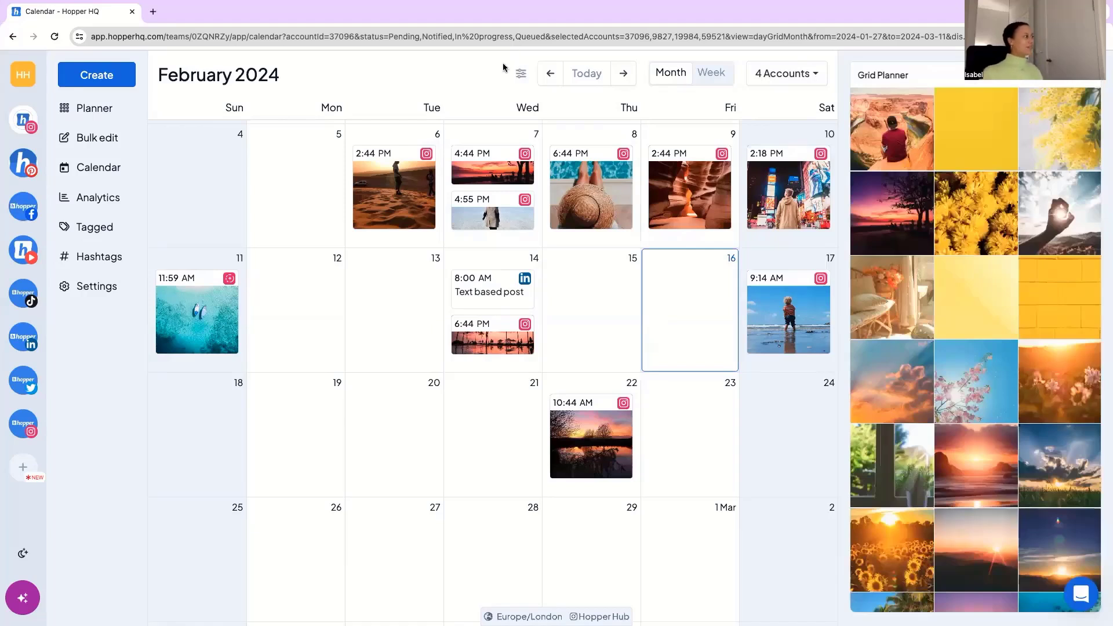
Switch to the Hopper HQ Instagram account and examine its recent posts' performance metrics in Post Analytics.
{"action": "mouse_move", "coordinate": [45, 219]}
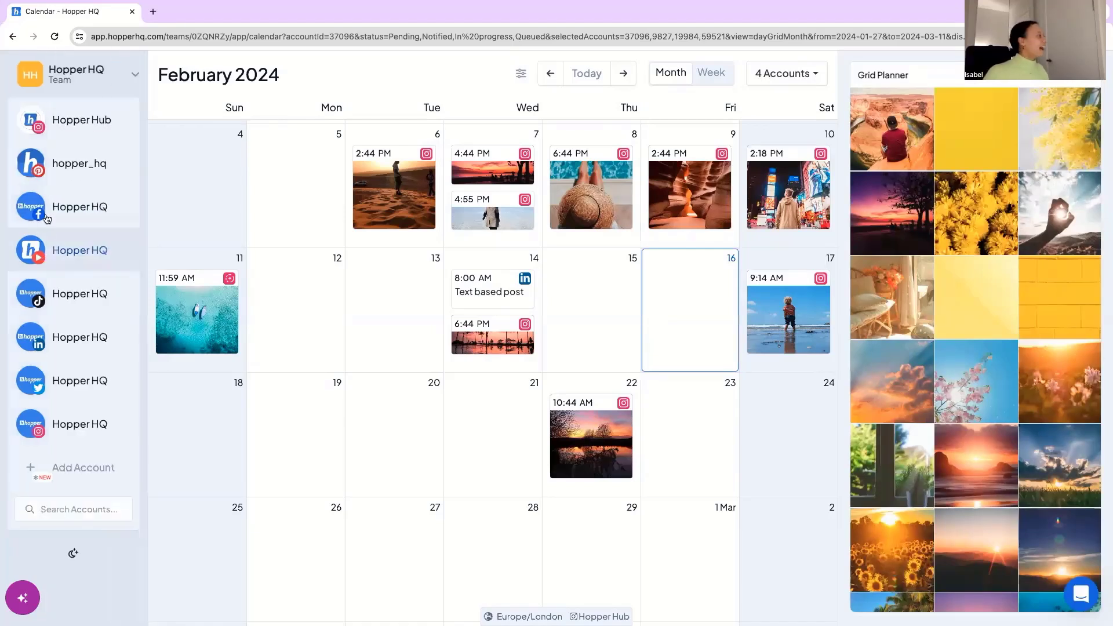
{"action": "left_click", "coordinate": [87, 424]}
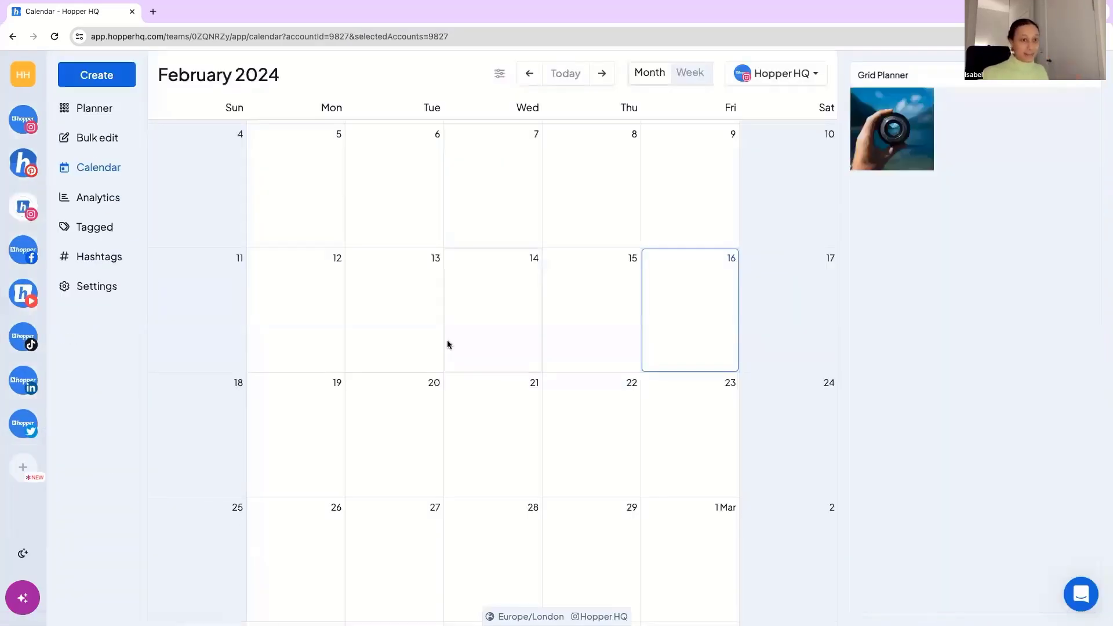
{"action": "left_click", "coordinate": [98, 200]}
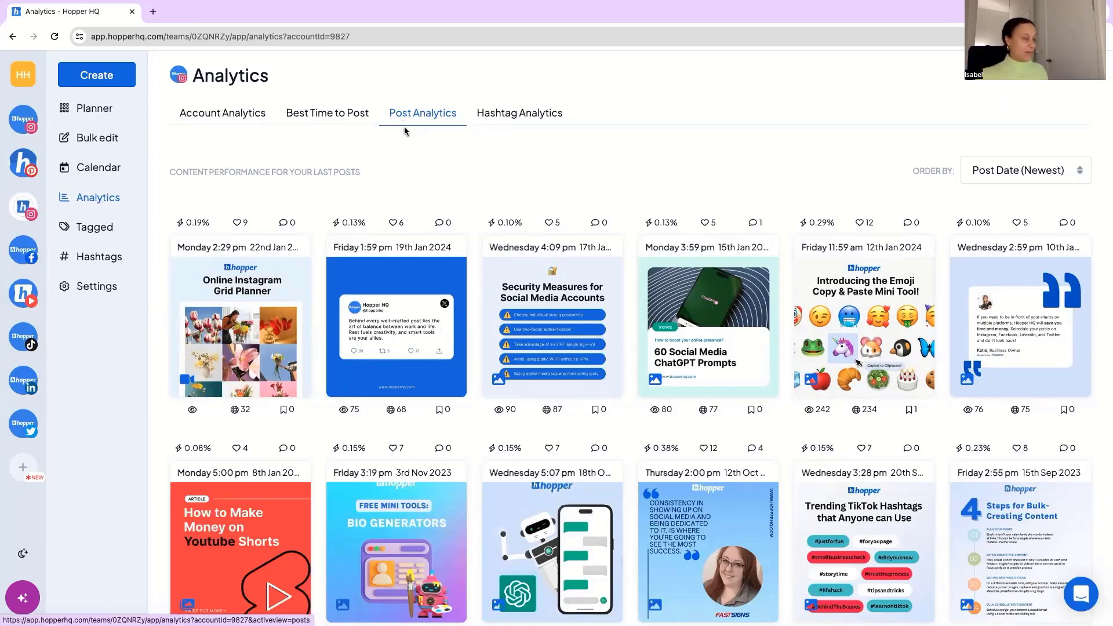
{"action": "mouse_move", "coordinate": [354, 217]}
{"action": "mouse_move", "coordinate": [389, 223]}
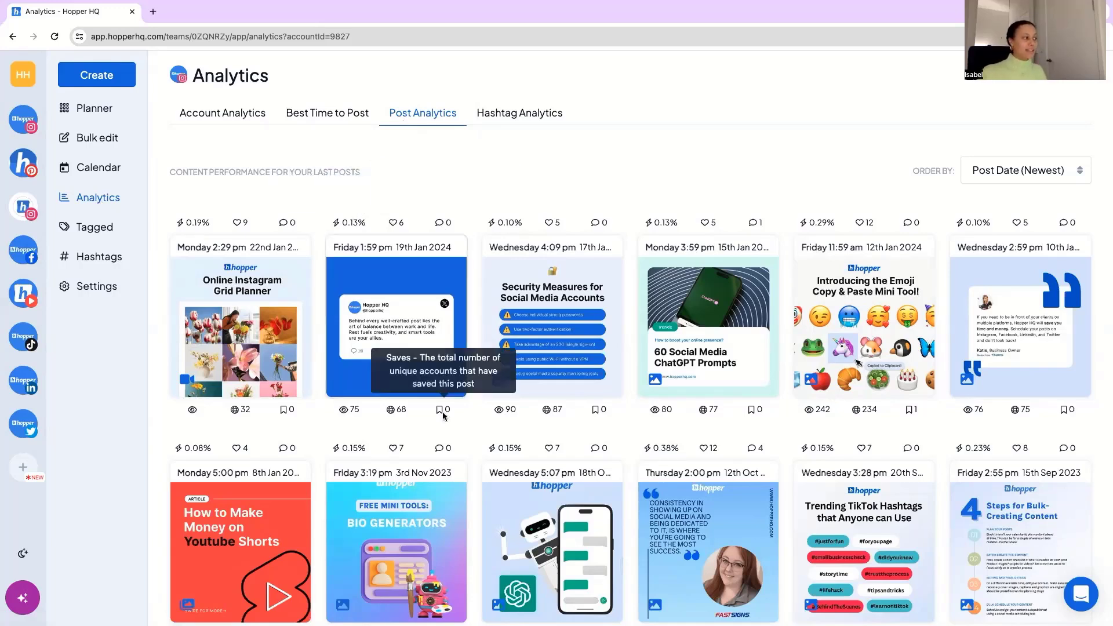
Check what the impressions figure means on a recent post and review the available post ordering options without changing the order.
{"action": "mouse_move", "coordinate": [395, 411]}
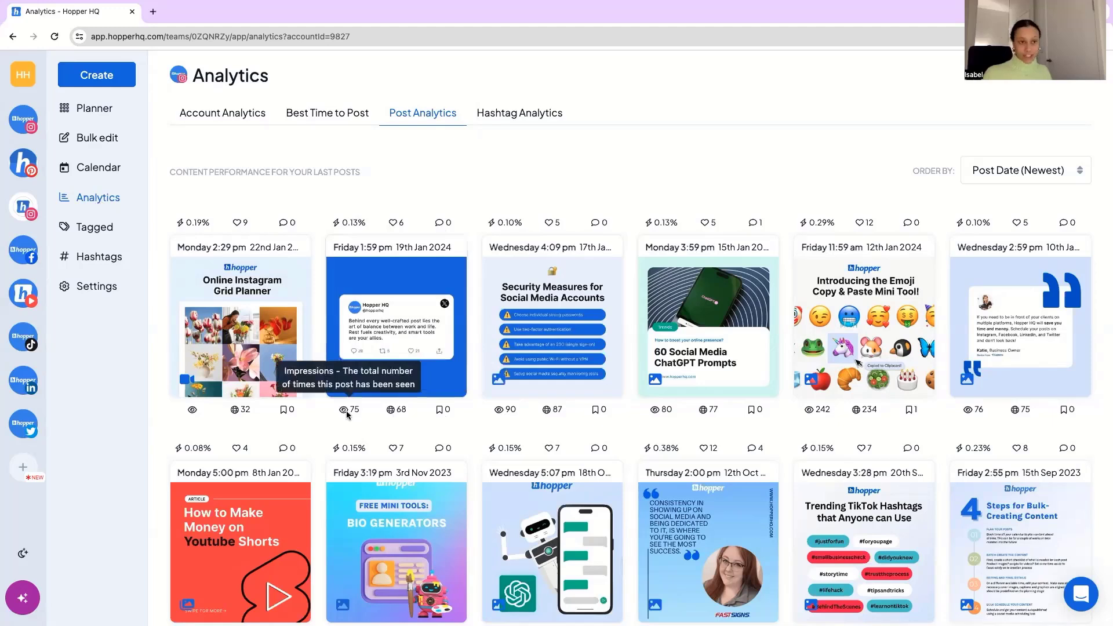
{"action": "left_click", "coordinate": [1001, 169]}
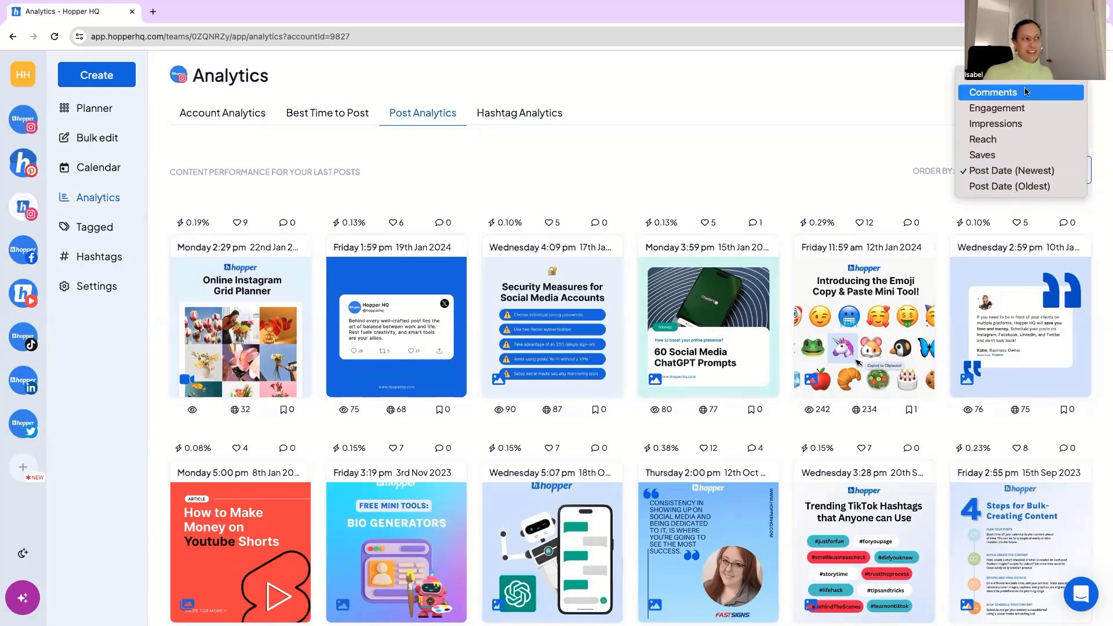
{"action": "left_click", "coordinate": [724, 163]}
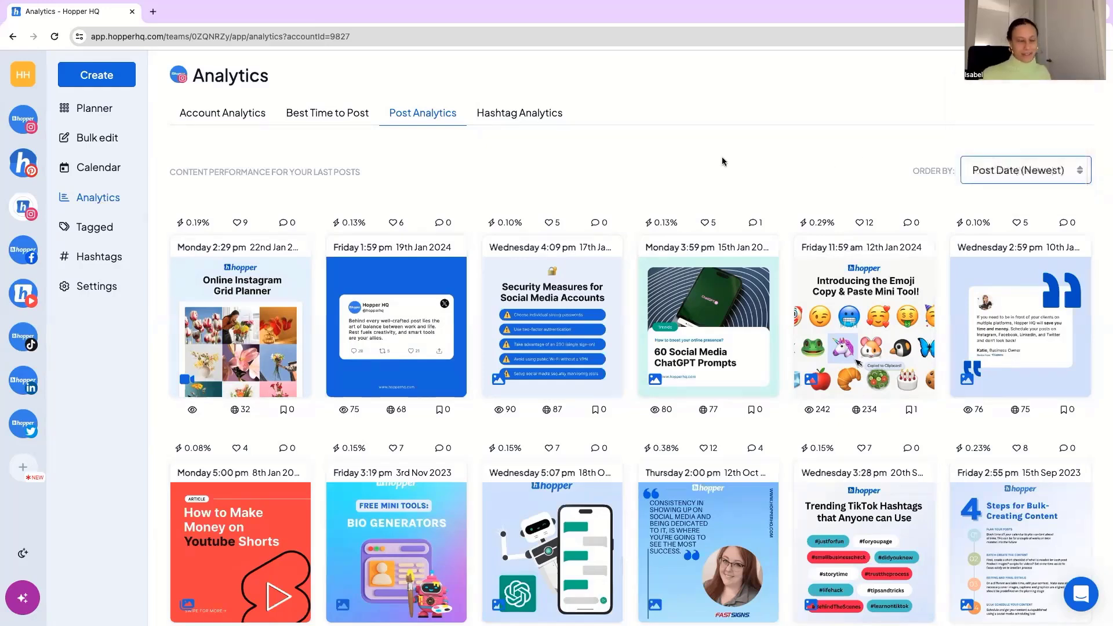
Examine the Best Time to Post analytics, covering online followers by day and hour plus follower age, gender and locations.
{"action": "left_click", "coordinate": [346, 118]}
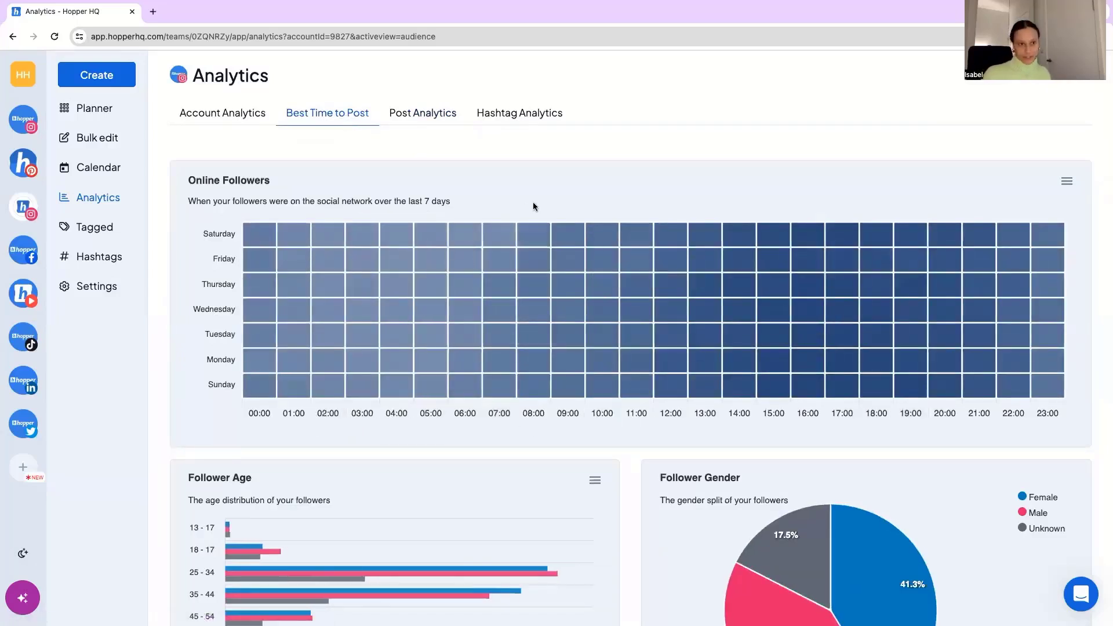
{"action": "mouse_move", "coordinate": [806, 241]}
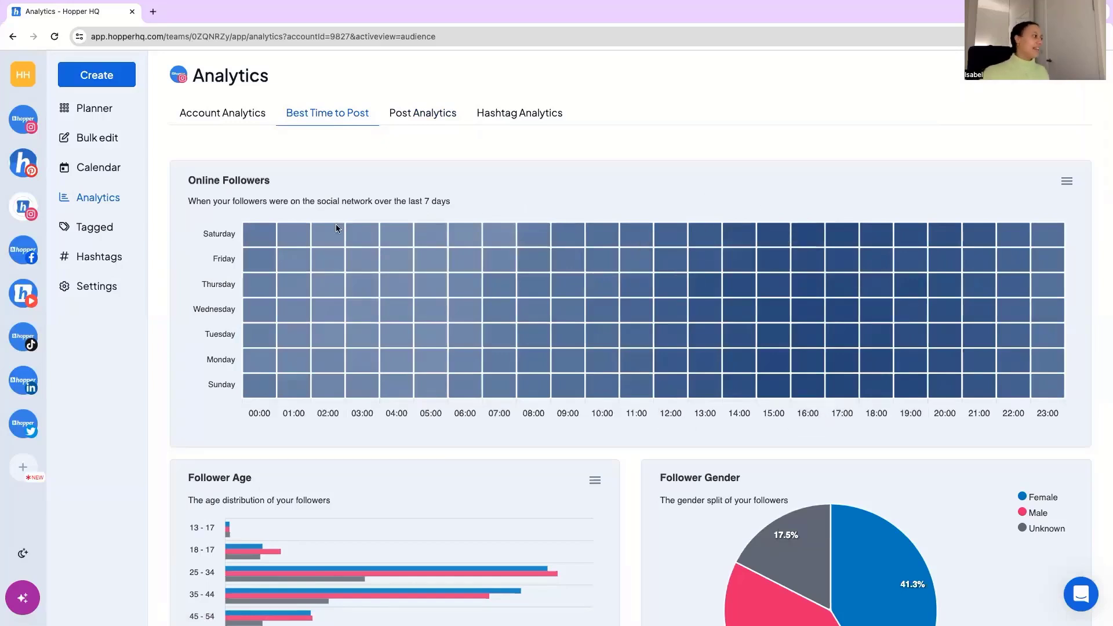
{"action": "mouse_move", "coordinate": [358, 238]}
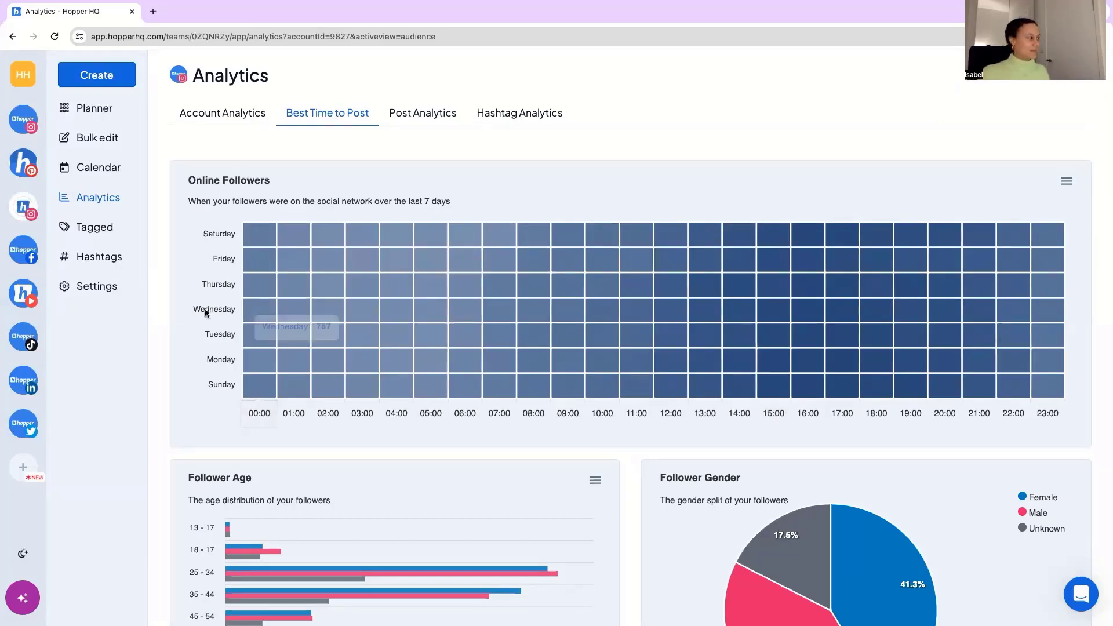
{"action": "scroll", "coordinate": [186, 279], "scroll_direction": "down", "scroll_amount": 3}
{"action": "scroll", "coordinate": [187, 281], "scroll_direction": "down", "scroll_amount": 6}
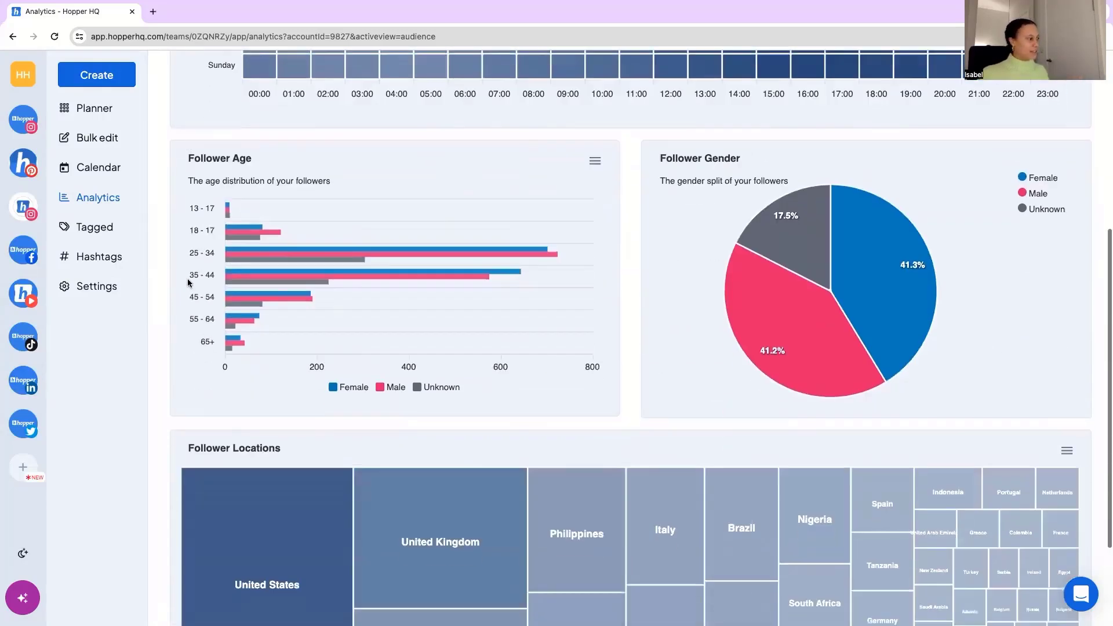
{"action": "scroll", "coordinate": [187, 283], "scroll_direction": "up", "scroll_amount": 9}
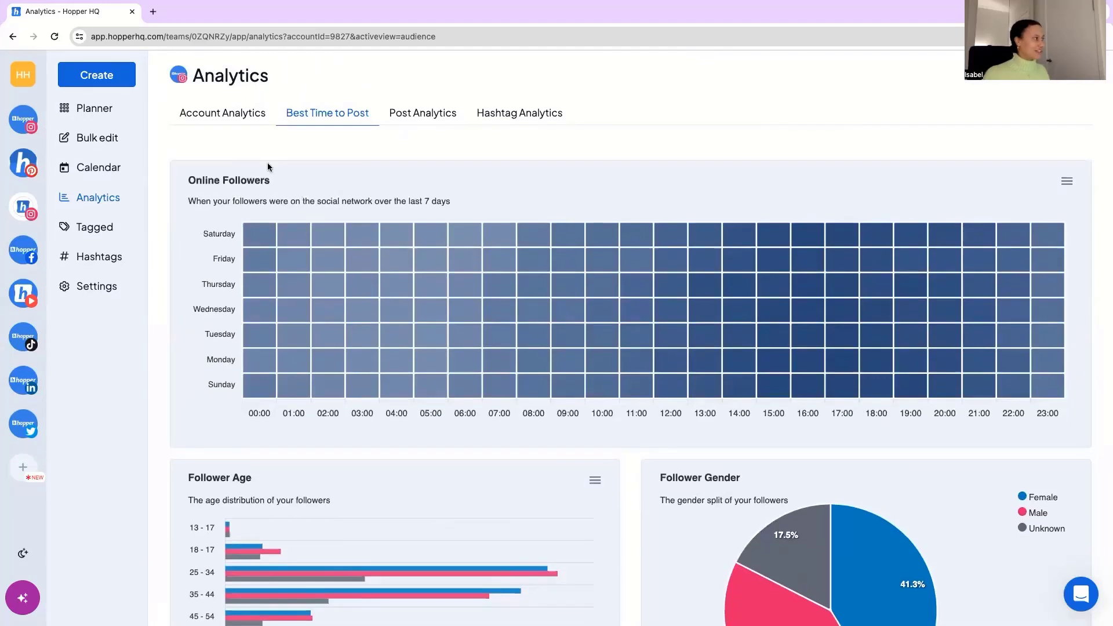
Review the Account Analytics charts for impressions, reach and new followers over the last 28 days.
{"action": "left_click", "coordinate": [240, 114]}
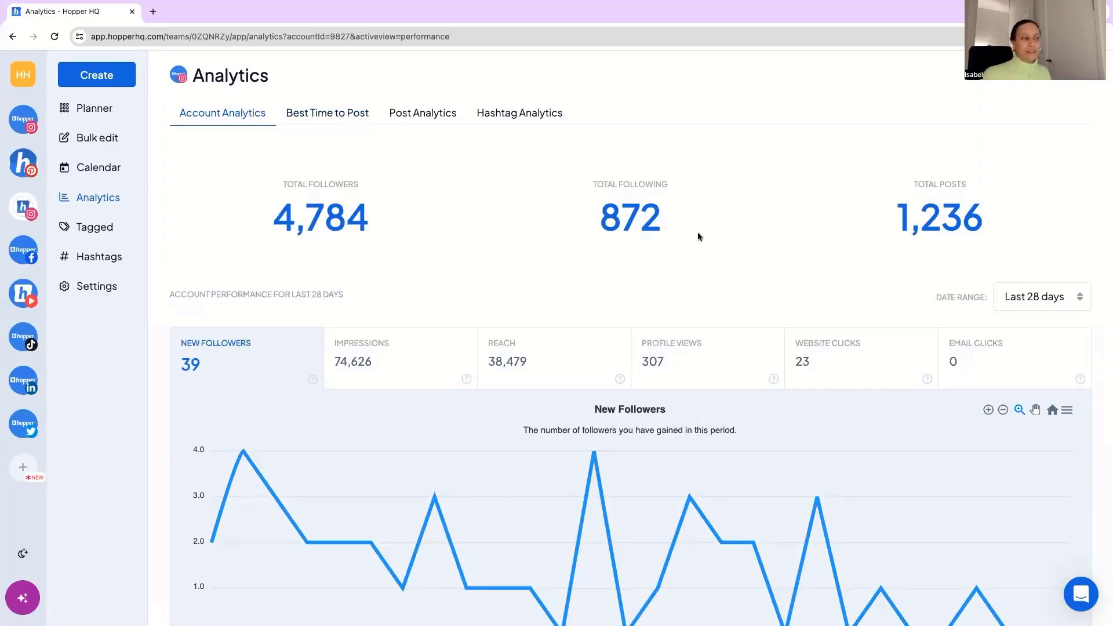
{"action": "scroll", "coordinate": [436, 225], "scroll_direction": "down", "scroll_amount": 3}
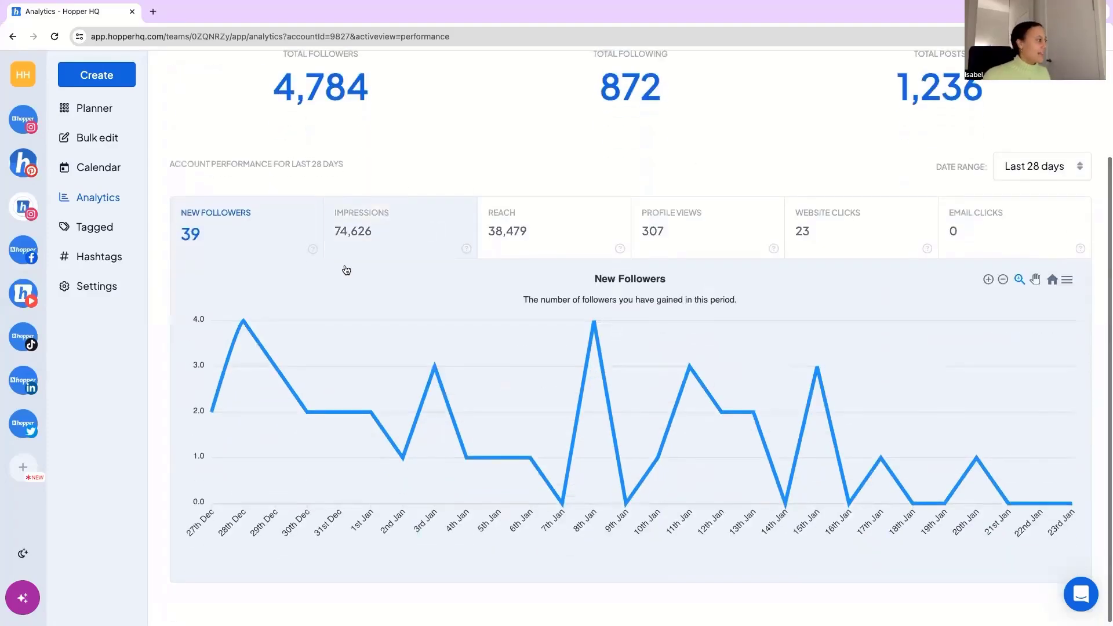
{"action": "mouse_move", "coordinate": [252, 327]}
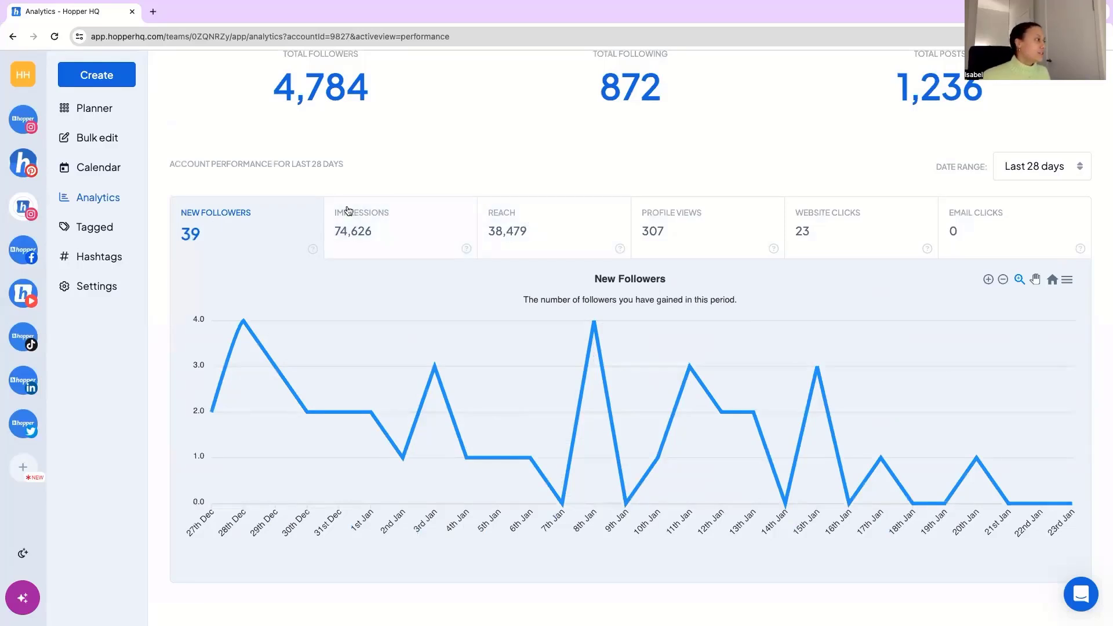
{"action": "left_click", "coordinate": [379, 225]}
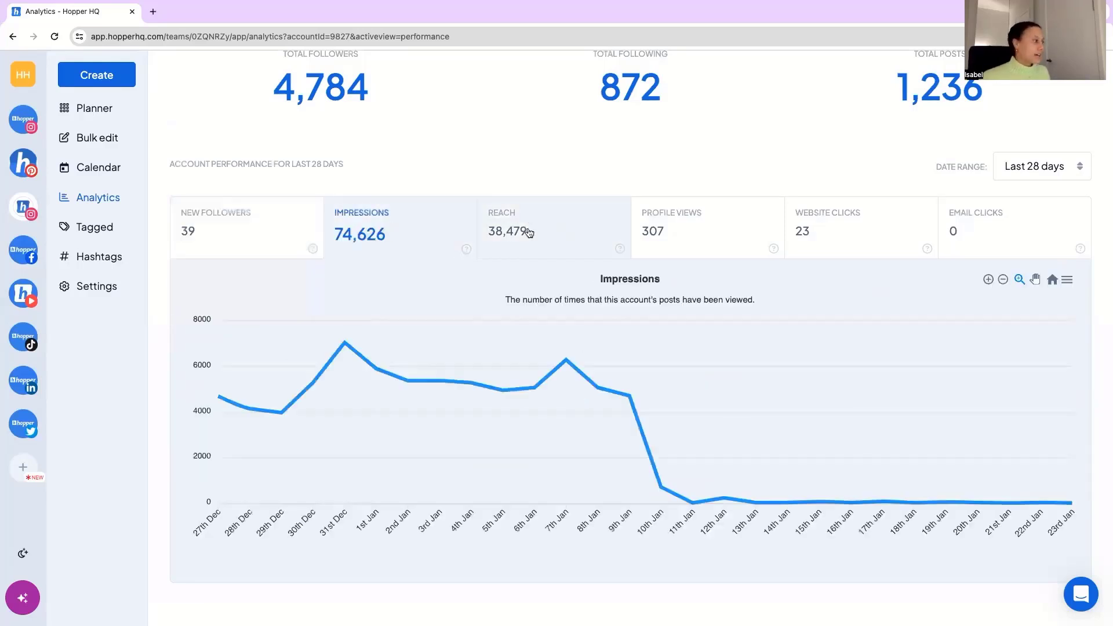
{"action": "left_click", "coordinate": [596, 228]}
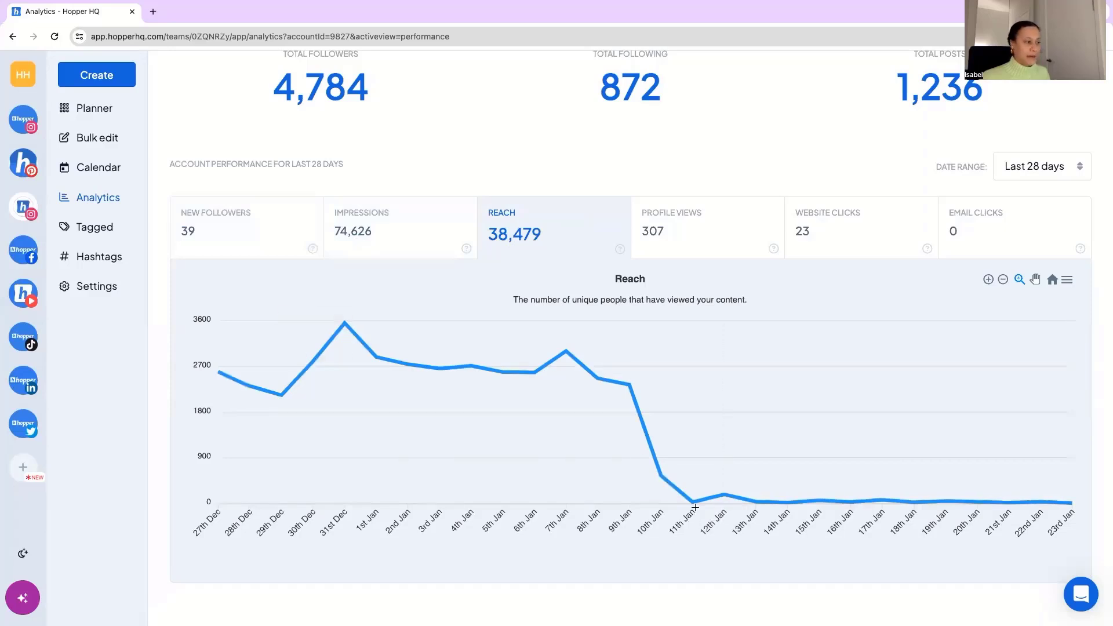
{"action": "mouse_move", "coordinate": [693, 501]}
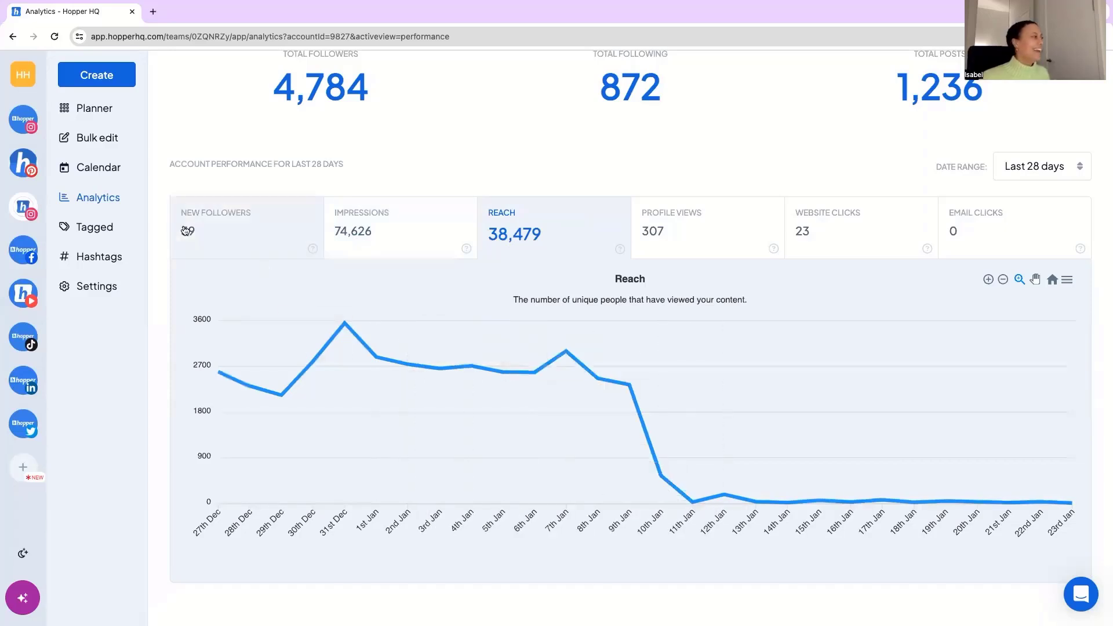
{"action": "left_click", "coordinate": [220, 236]}
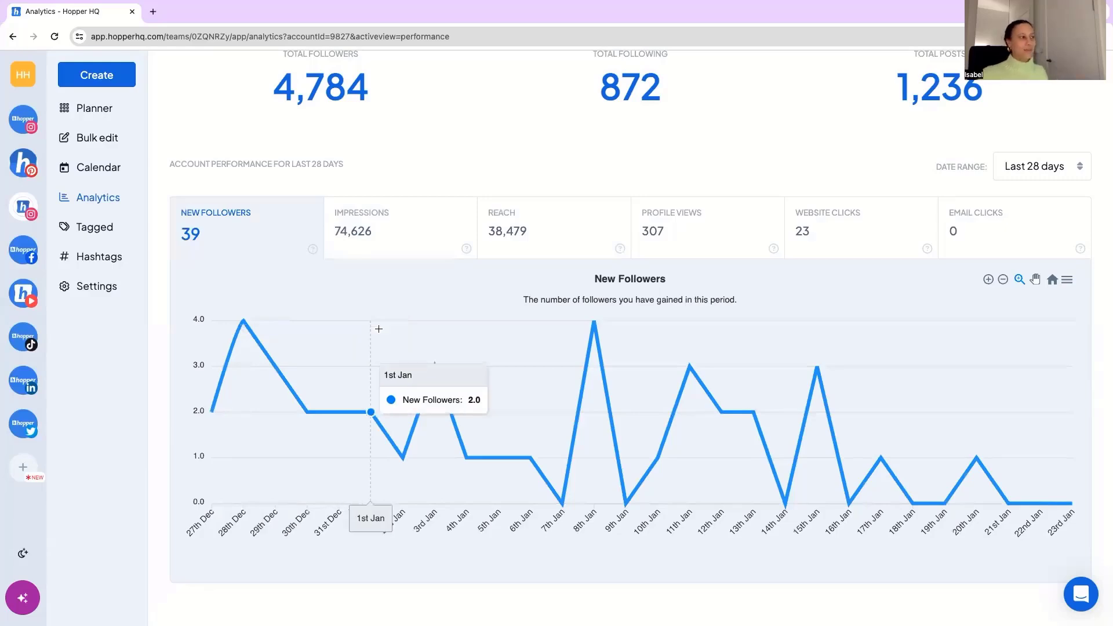
{"action": "scroll", "coordinate": [597, 243], "scroll_direction": "up", "scroll_amount": 3}
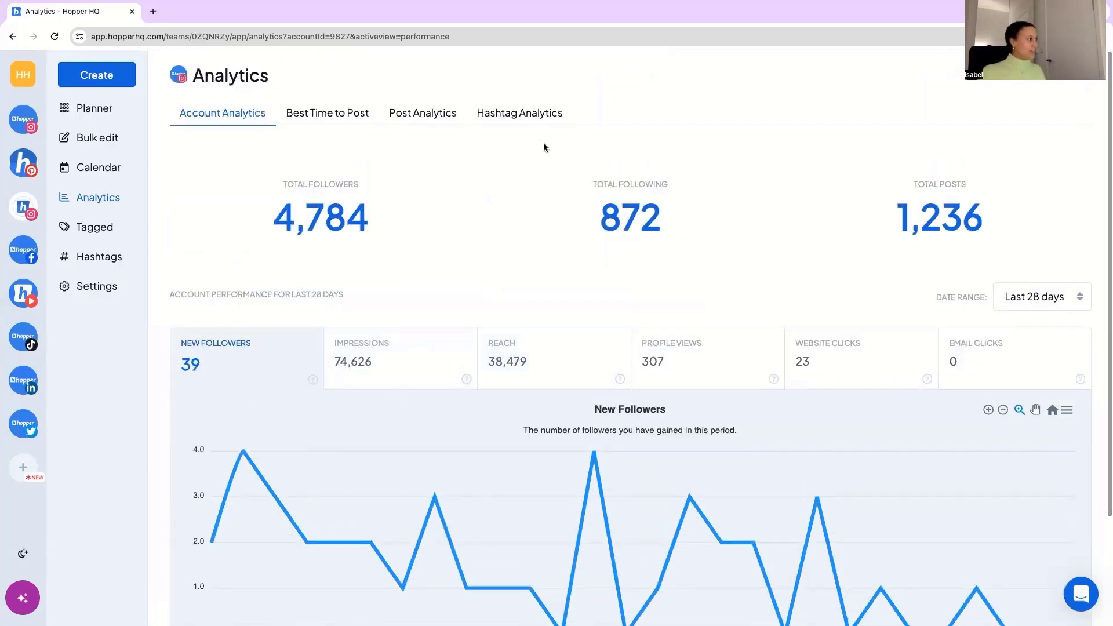
View Hashtag Analytics and highlight the #socialmediatips hashtag.
{"action": "left_click", "coordinate": [527, 115]}
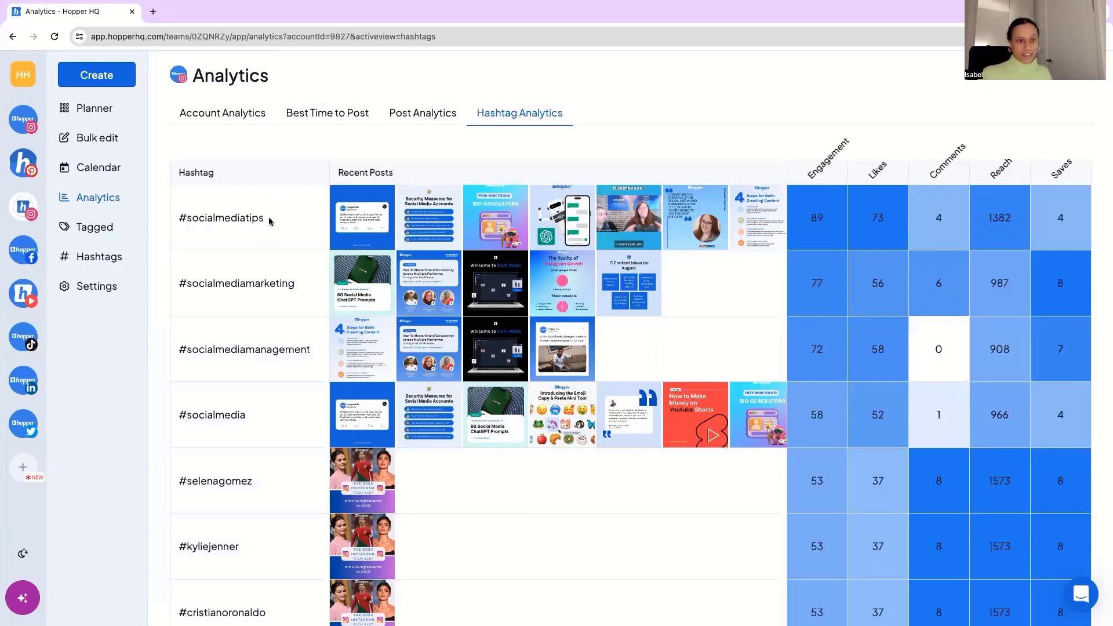
{"action": "left_click_drag", "start_coordinate": [268, 221], "coordinate": [175, 220]}
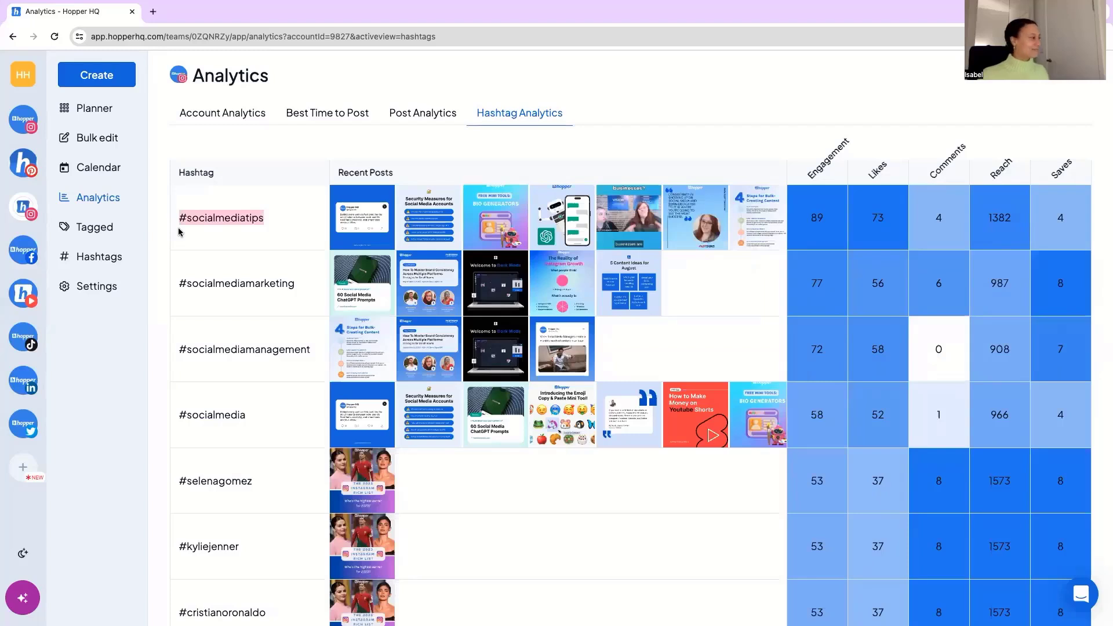
Review the Hopper HQ Instagram account's time settings, including its timezone and weekly post schedule.
{"action": "left_click", "coordinate": [102, 287]}
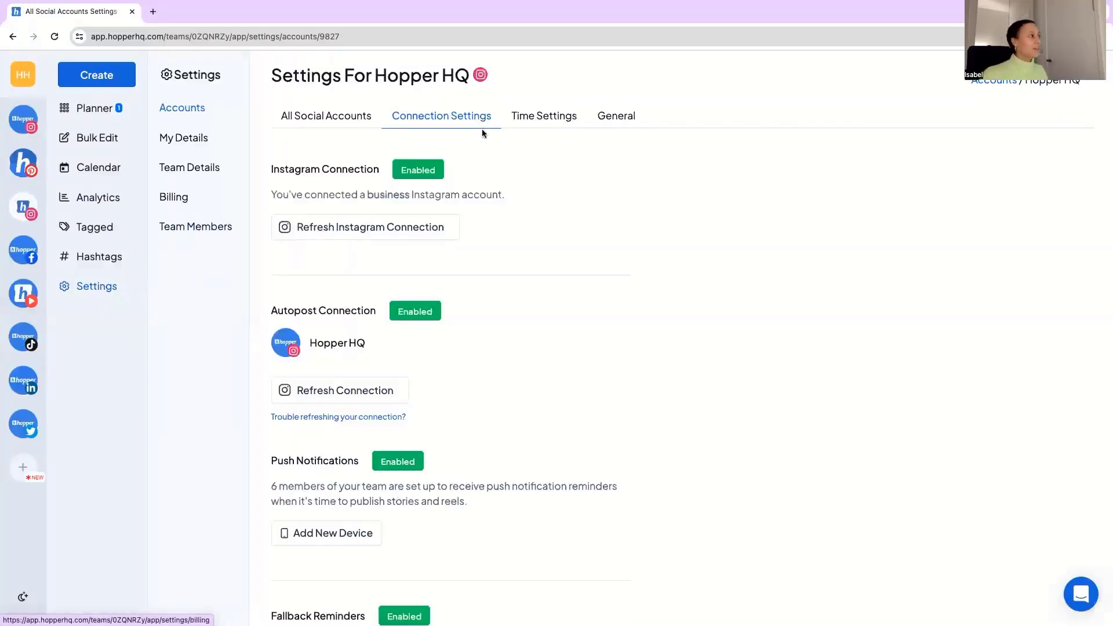
{"action": "left_click", "coordinate": [539, 120]}
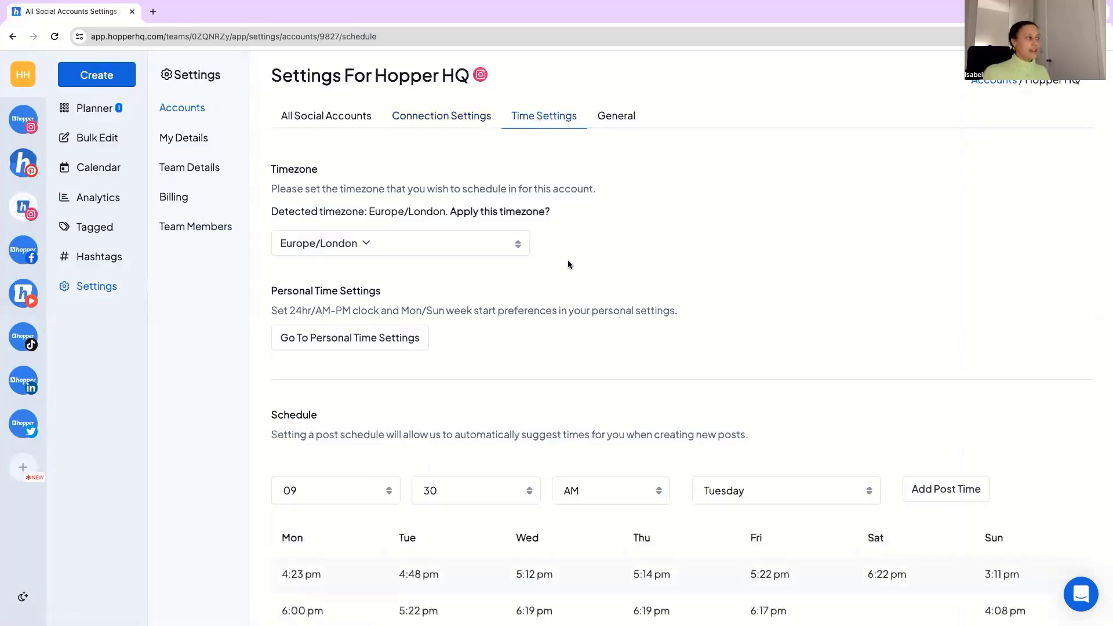
{"action": "scroll", "coordinate": [569, 265], "scroll_direction": "down", "scroll_amount": 1}
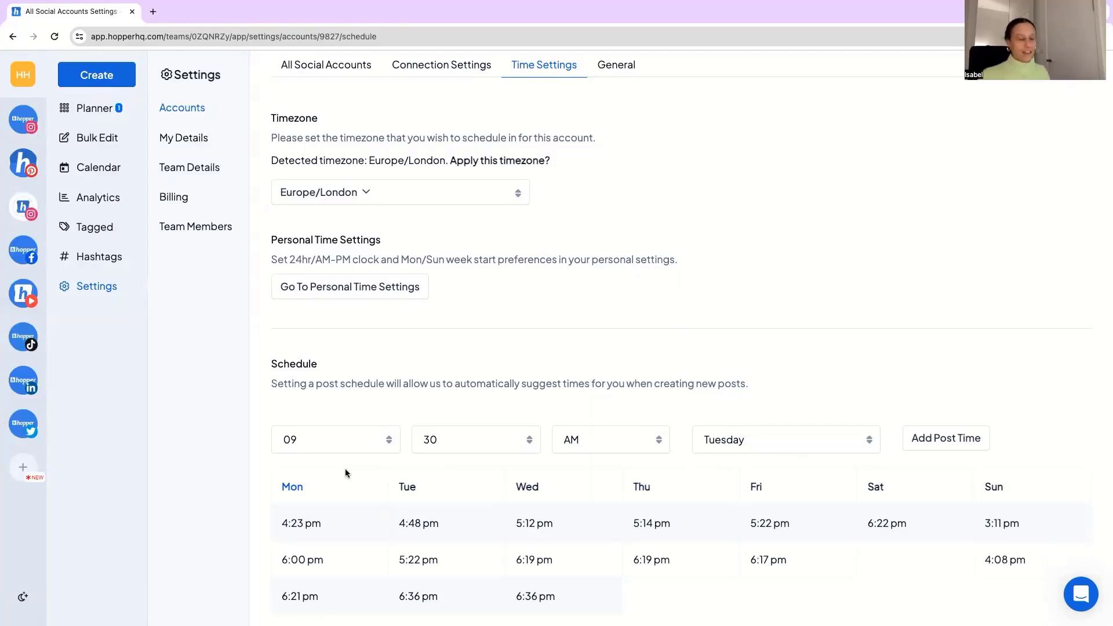
Review the permission levels offered when inviting a new team member and look over the existing members list without sending an invite.
{"action": "left_click", "coordinate": [216, 227]}
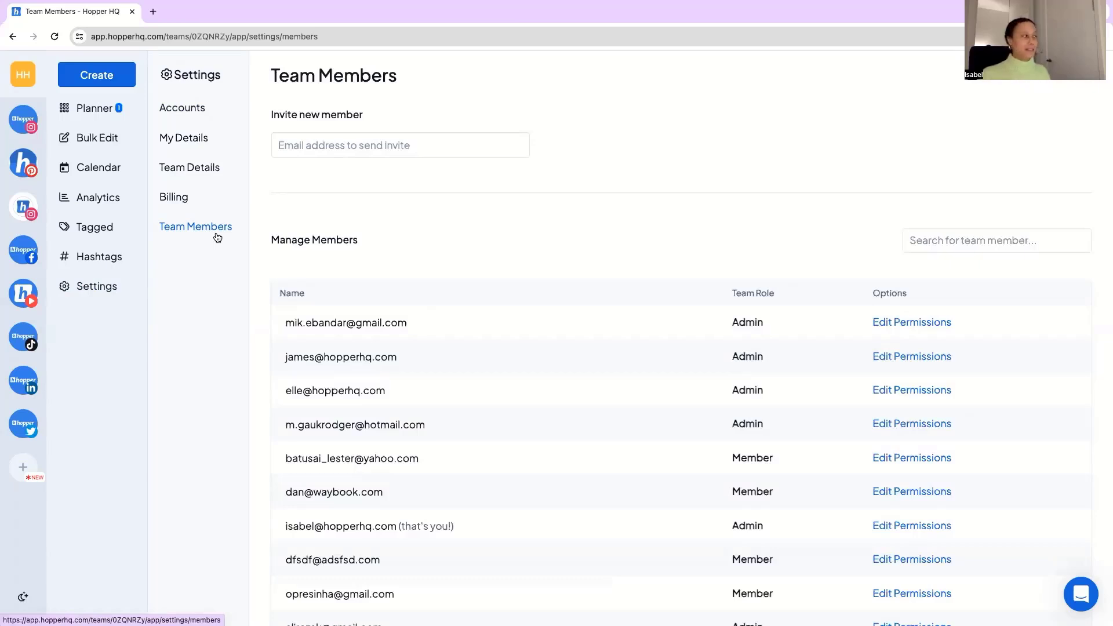
{"action": "left_click", "coordinate": [303, 141]}
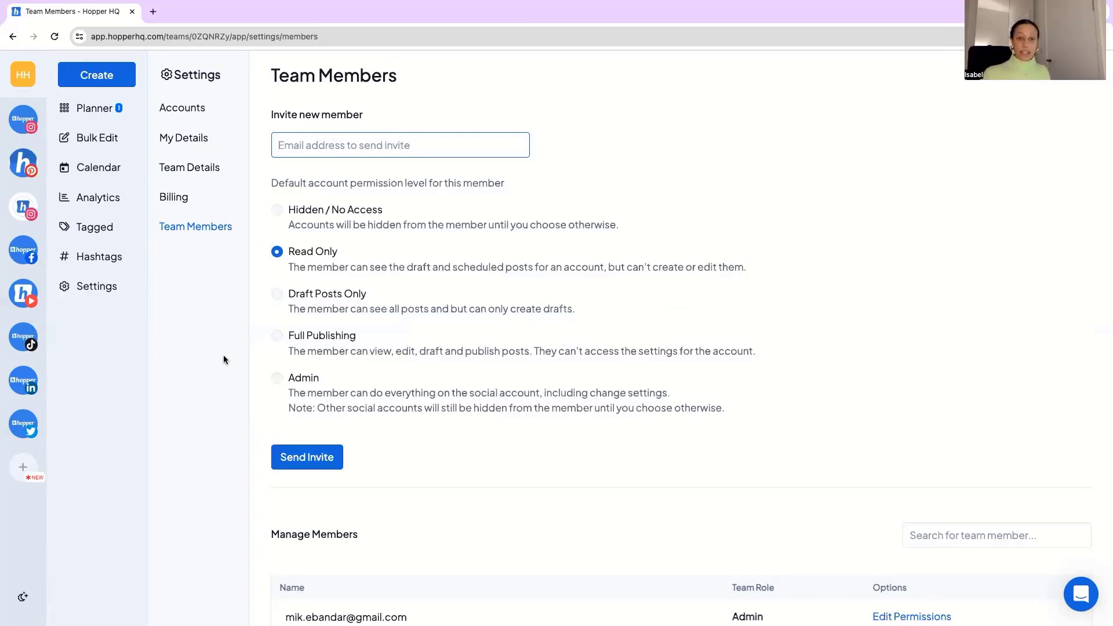
{"action": "scroll", "coordinate": [538, 333], "scroll_direction": "down", "scroll_amount": 3}
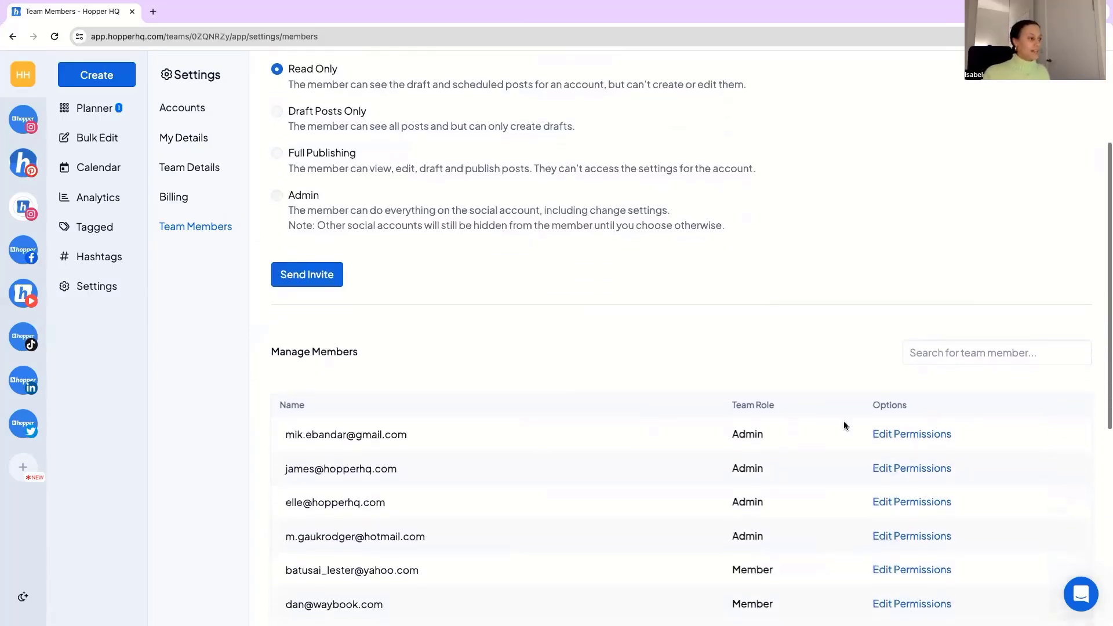
Set the first listed member's permissions to No Access for Hopper HQ Instagram and hopper_hq Pinterest, and to Drafting for Hopper Hub Instagram.
{"action": "left_click", "coordinate": [886, 435]}
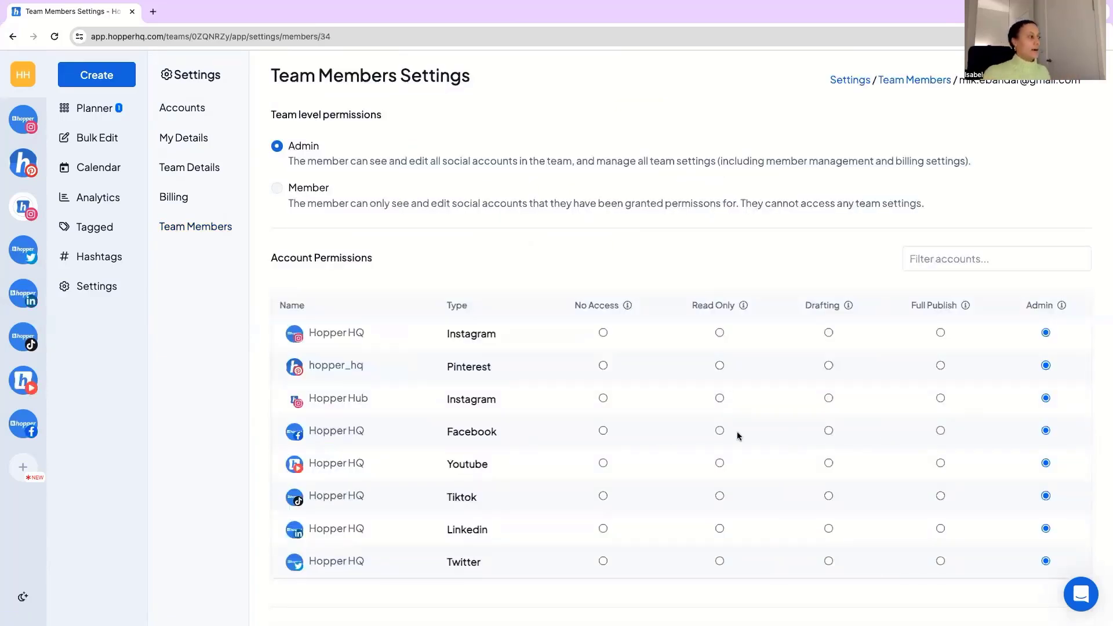
{"action": "left_click", "coordinate": [603, 333]}
{"action": "left_click", "coordinate": [603, 365]}
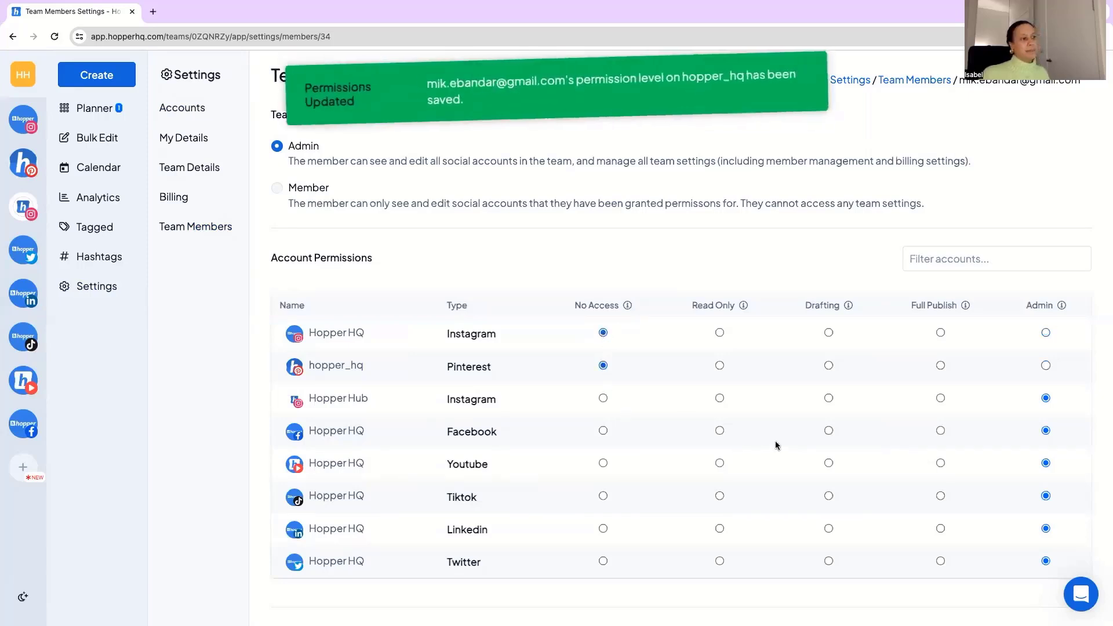
{"action": "left_click", "coordinate": [829, 398]}
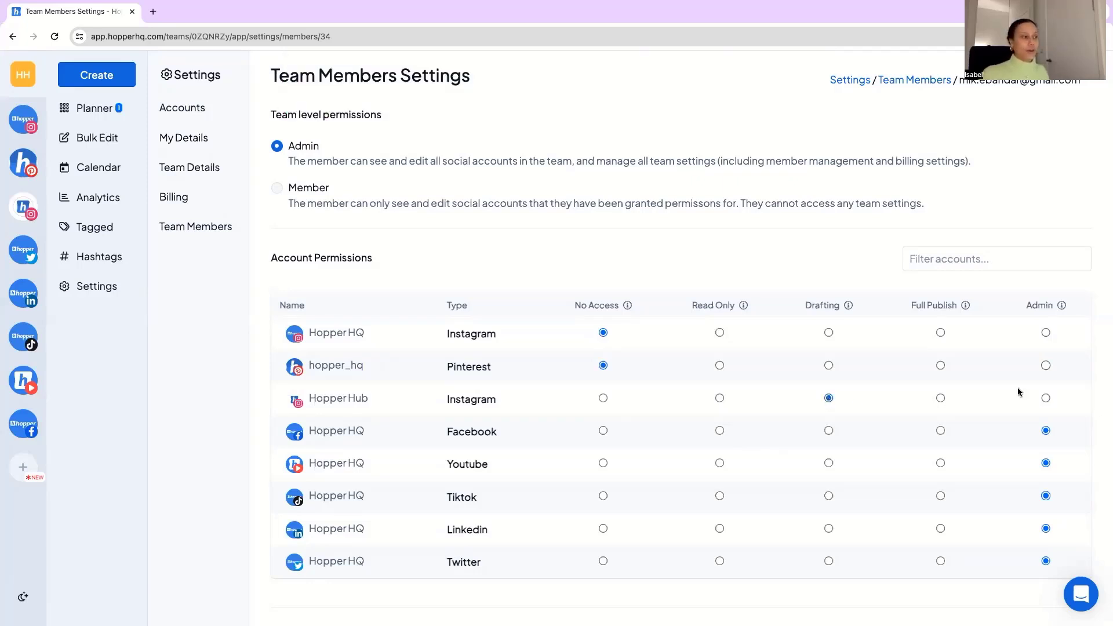
Restore the member's Admin permission for the Hopper Hub Instagram, hopper_hq Pinterest and Hopper HQ Instagram accounts.
{"action": "left_click", "coordinate": [1045, 398]}
{"action": "left_click", "coordinate": [1046, 365]}
{"action": "left_click", "coordinate": [1047, 332]}
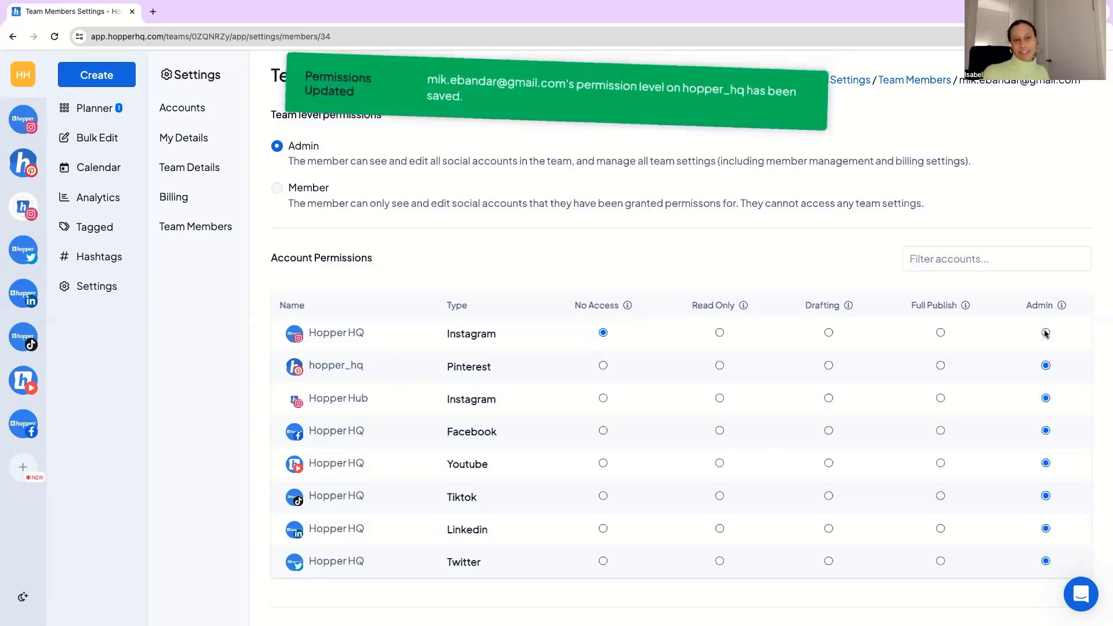